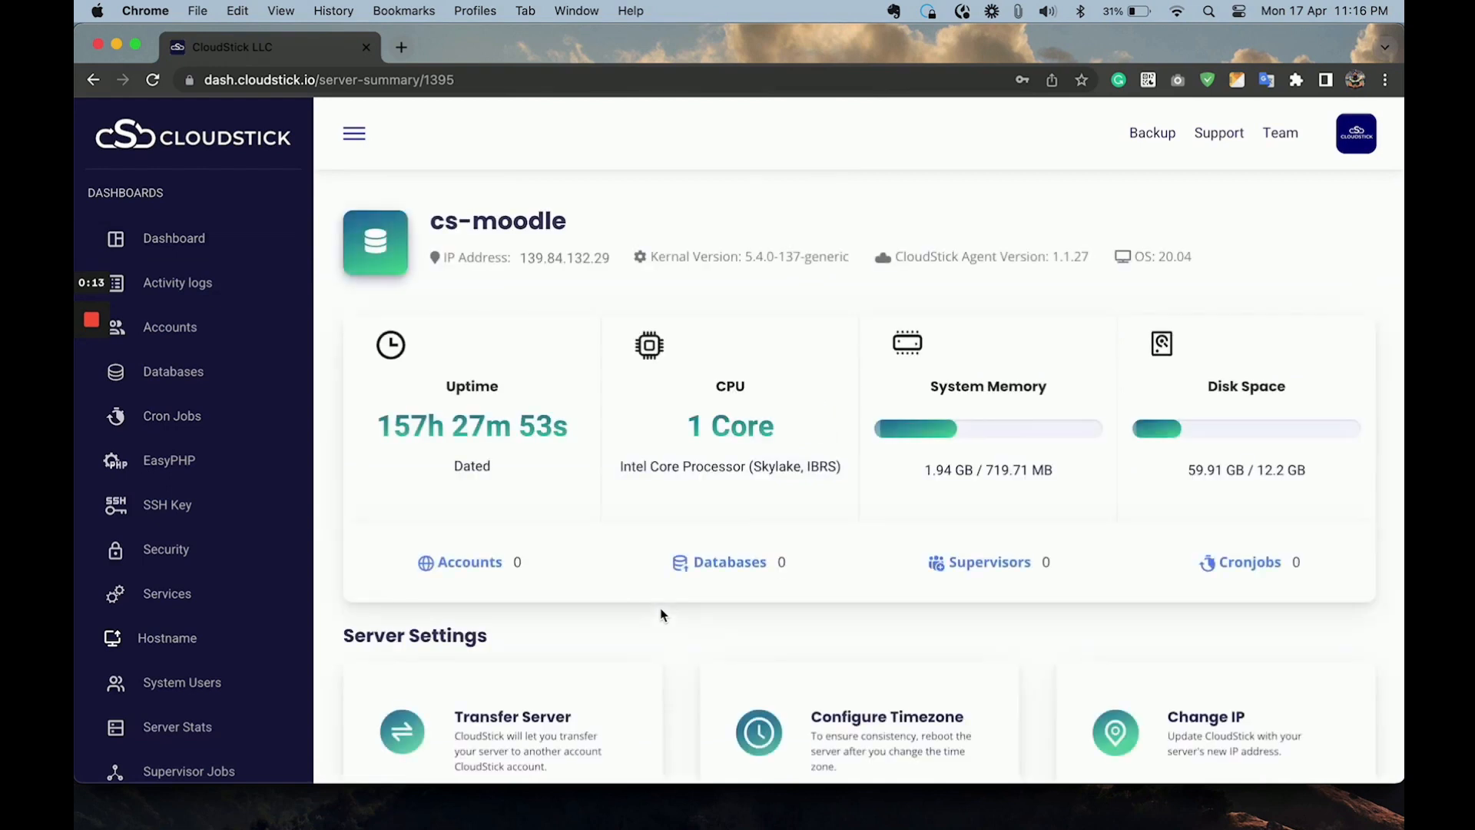
Start a new web application account on the cs-moodle server with Moodle as the application type.
click(482, 563)
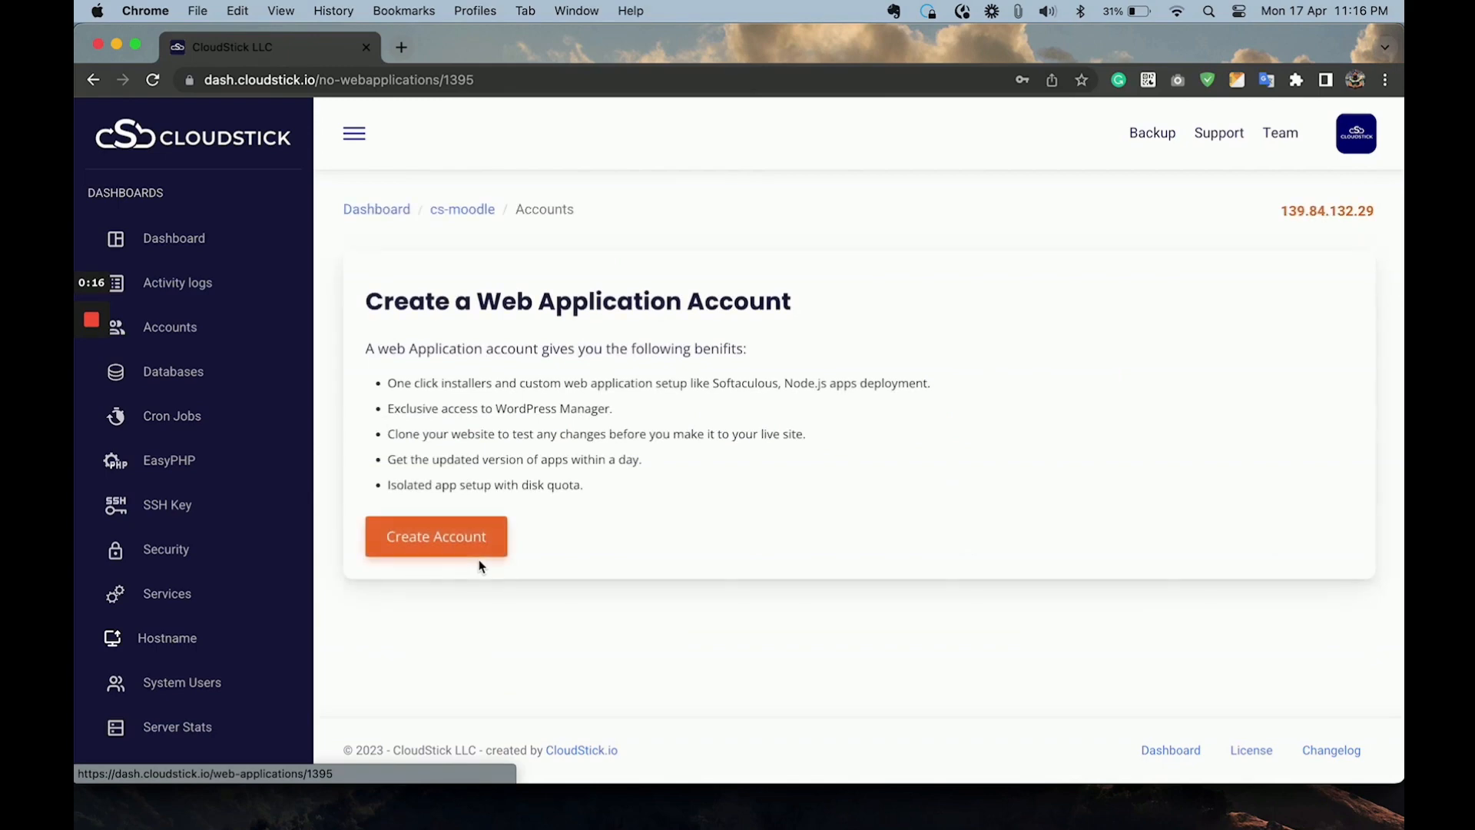
click(415, 535)
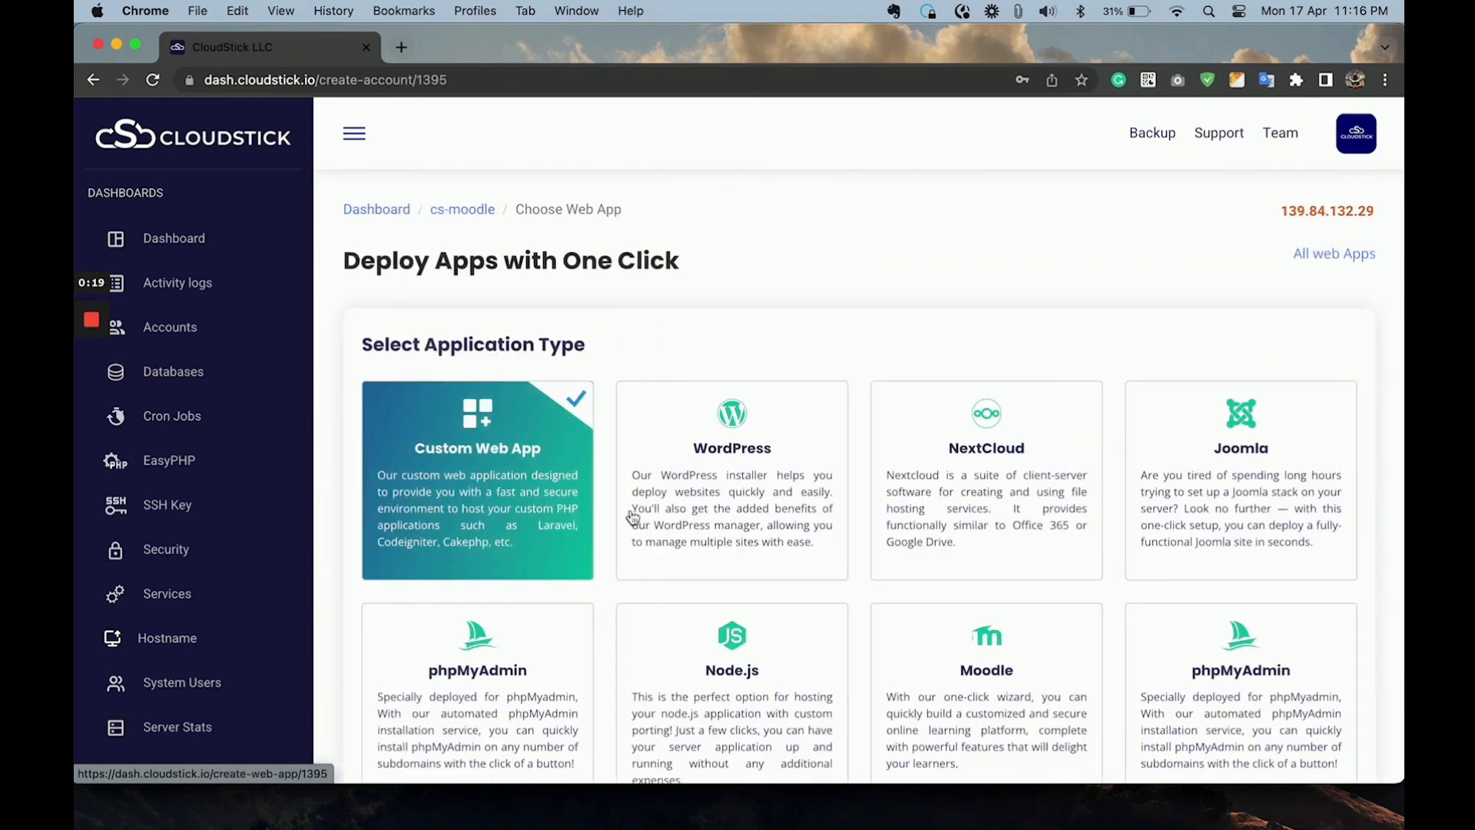
scroll(962, 507, down, 2)
click(955, 513)
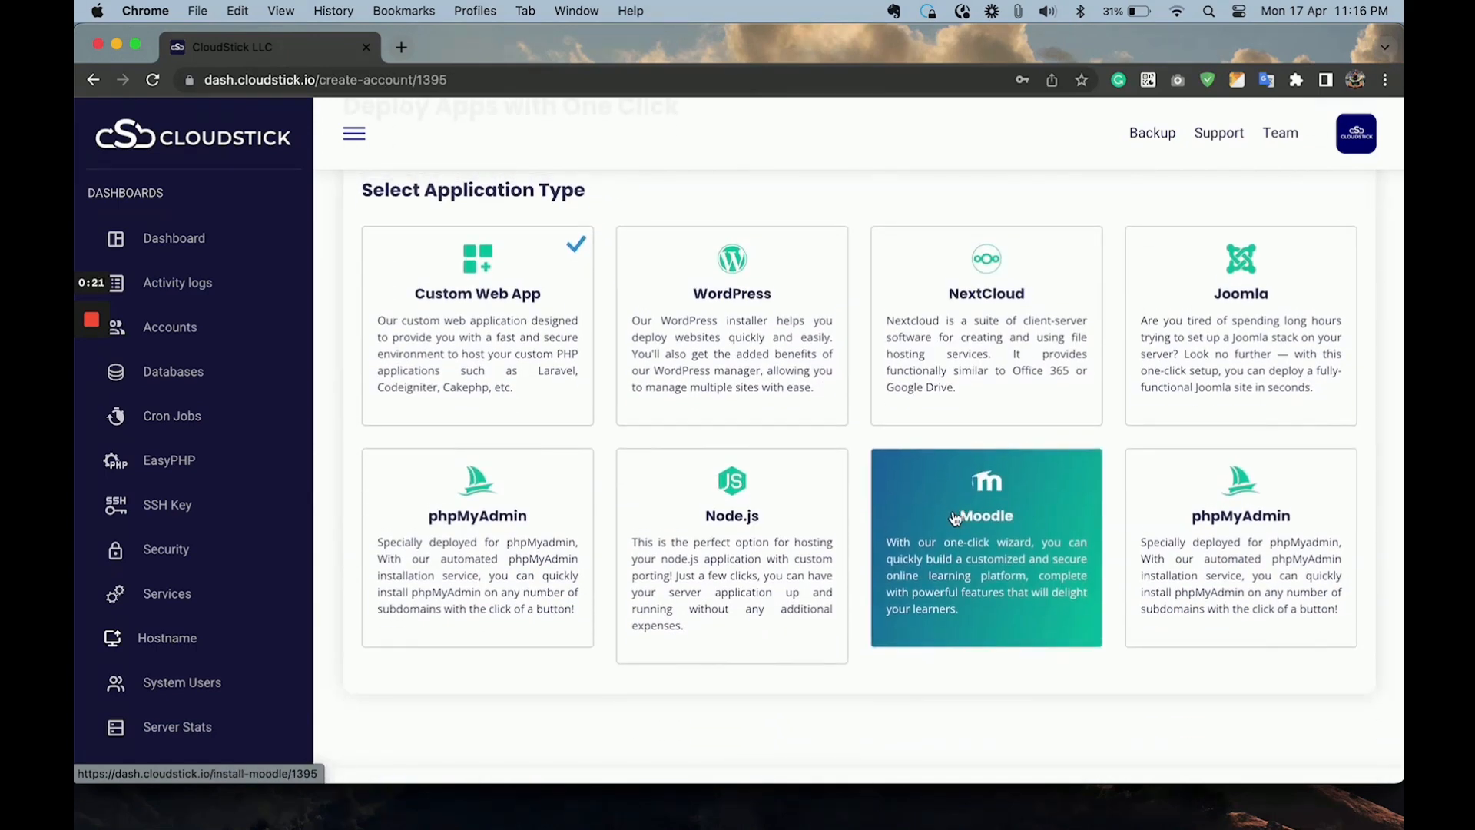
Fill in the email address for the new Moodle application from the saved suggestions.
click(554, 380)
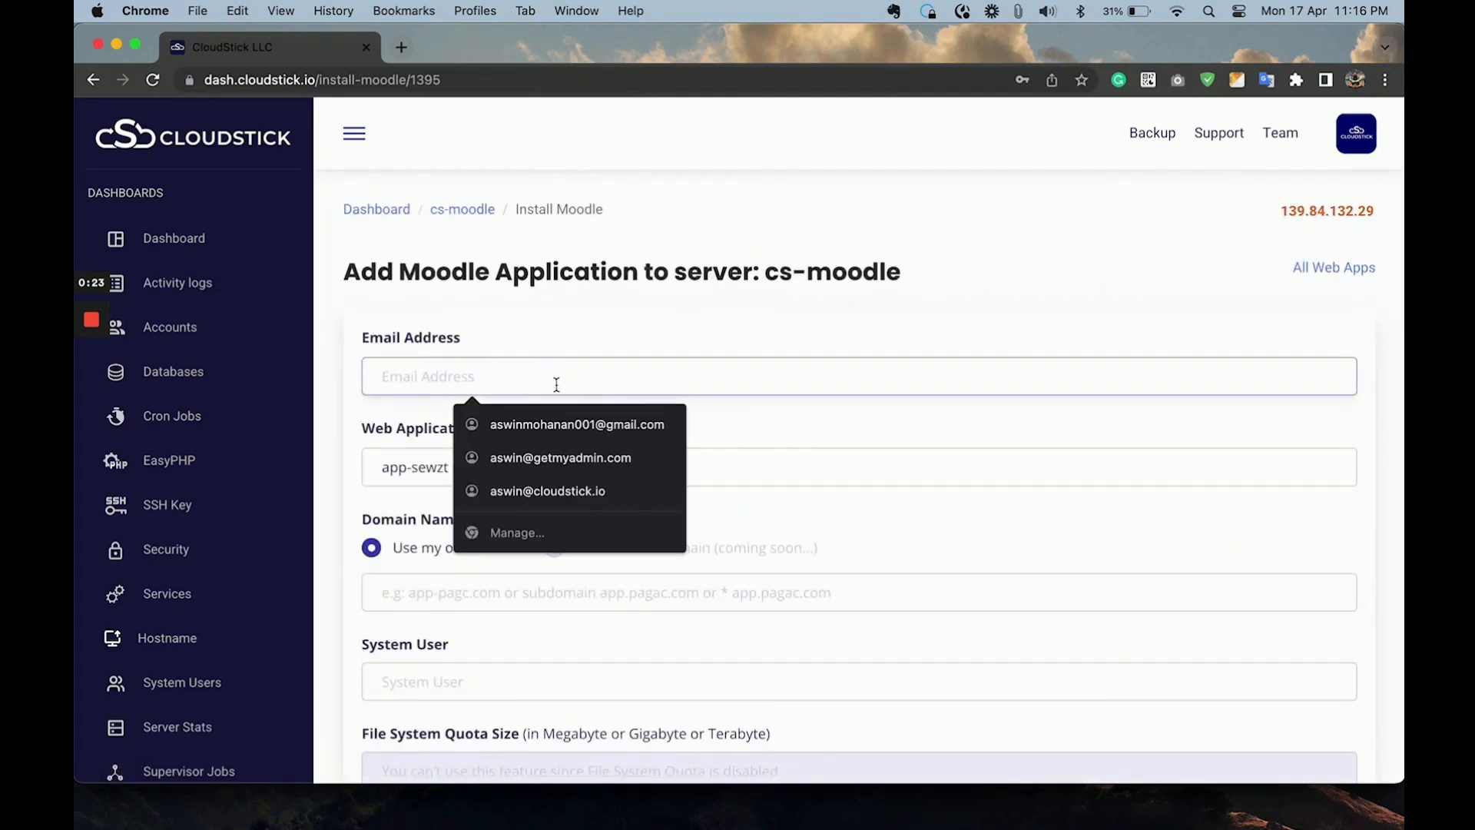
click(547, 421)
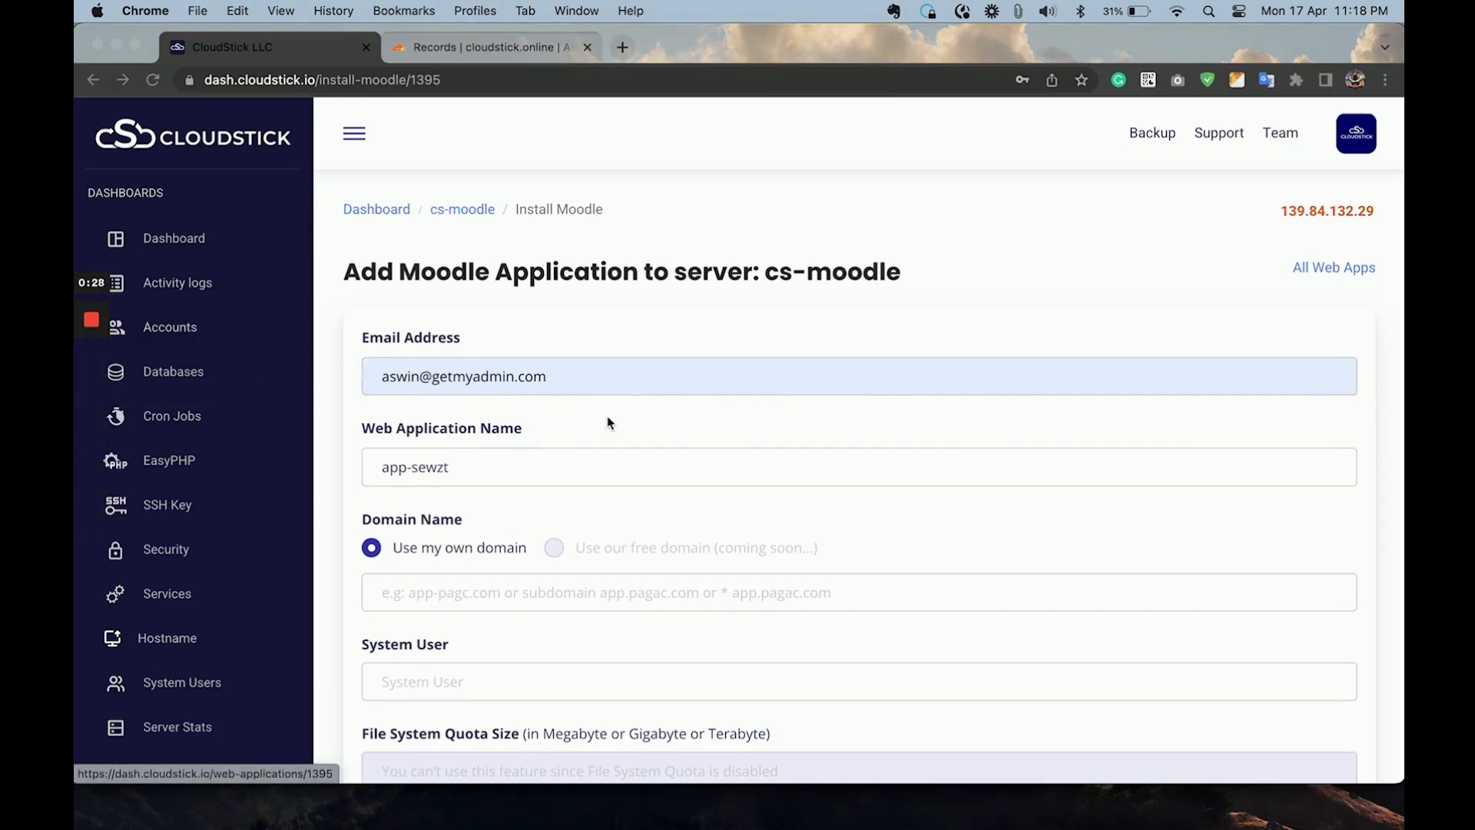
click(551, 465)
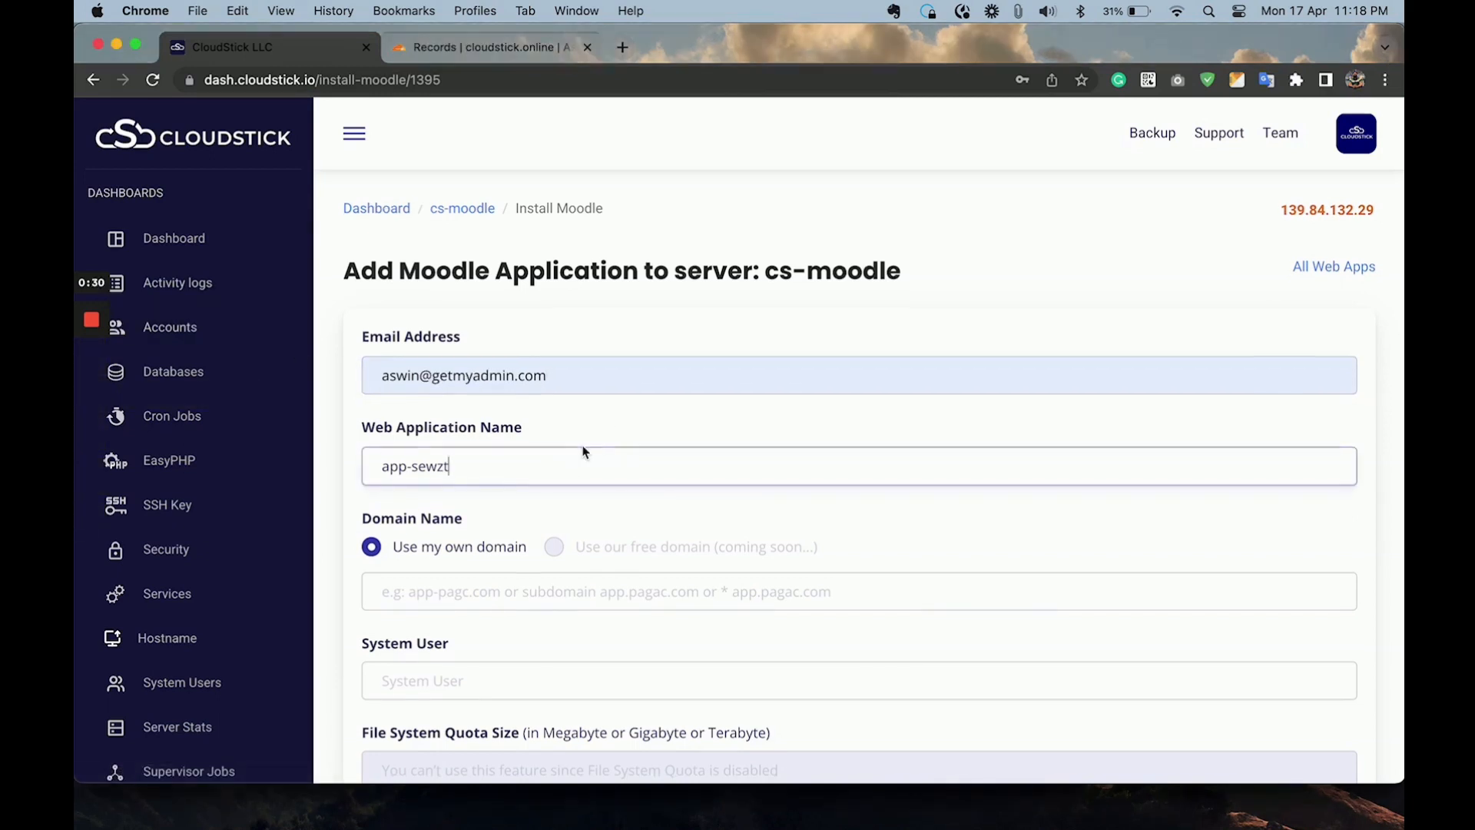
Set the application's own domain name to cloudstick.online and its system user to onlinemood.
scroll(584, 452, down, 5)
click(473, 414)
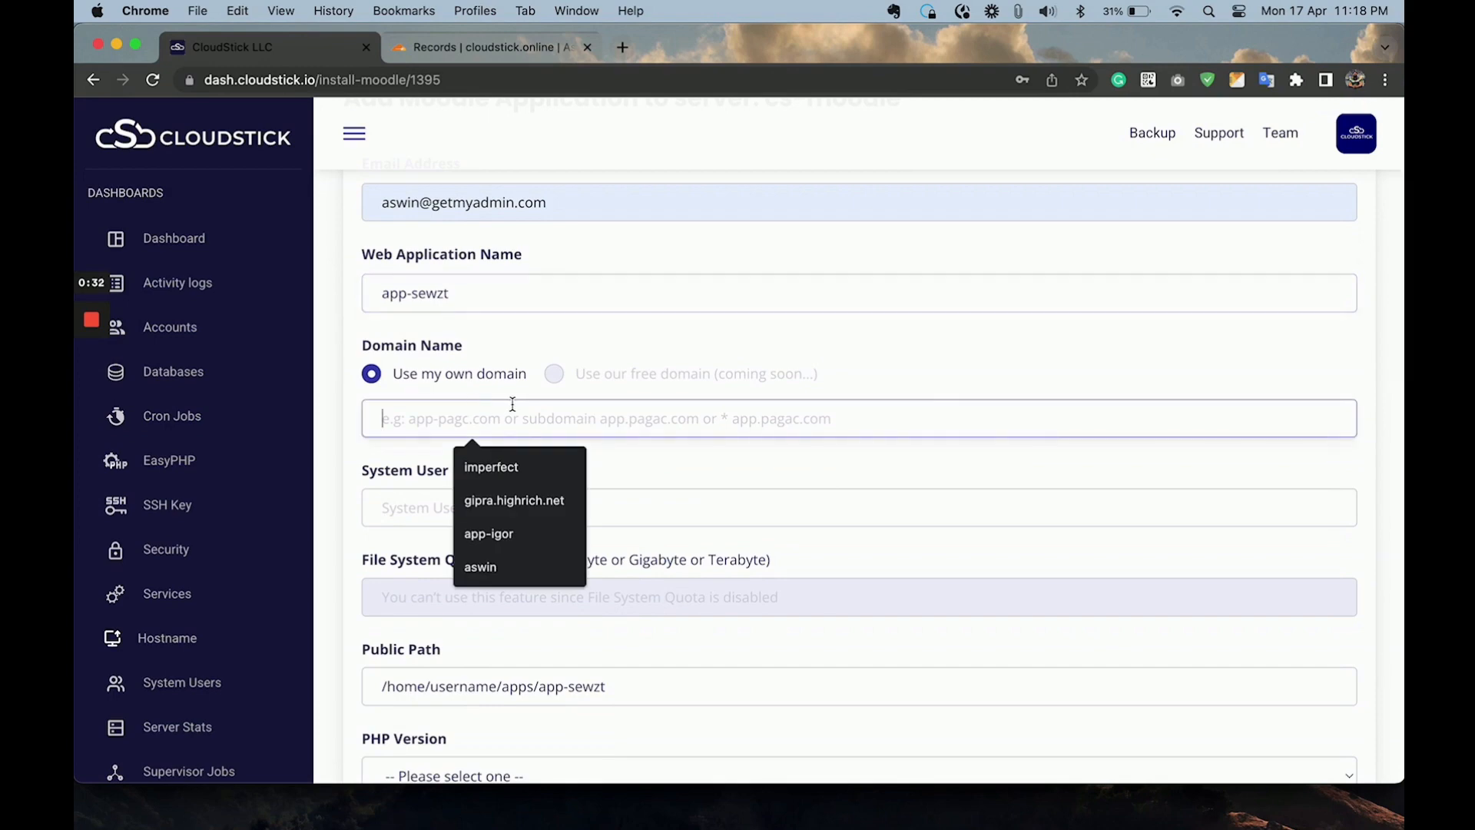
text(clouds)
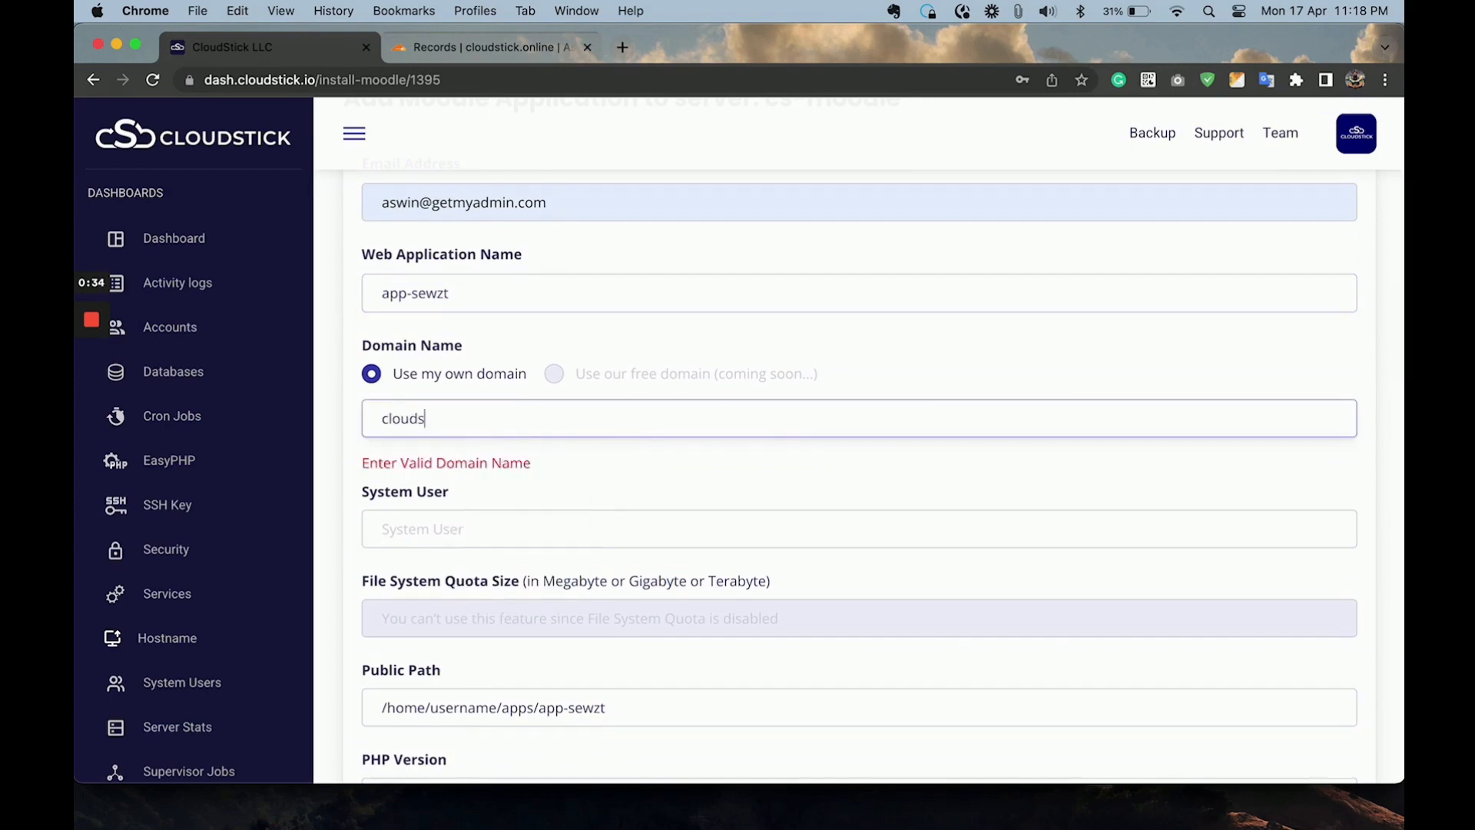
text(tick.on)
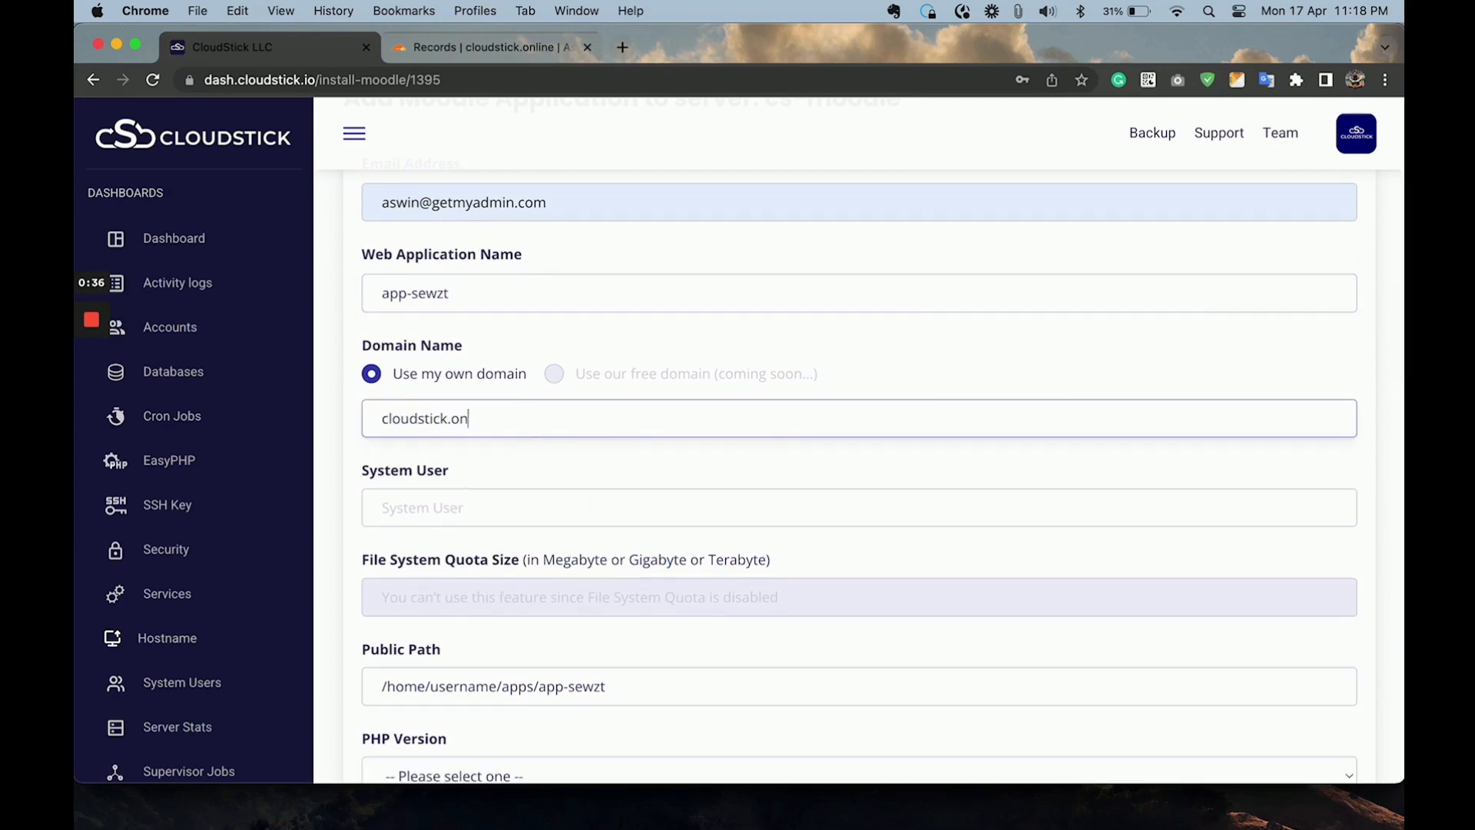
text(line)
key(Tab)
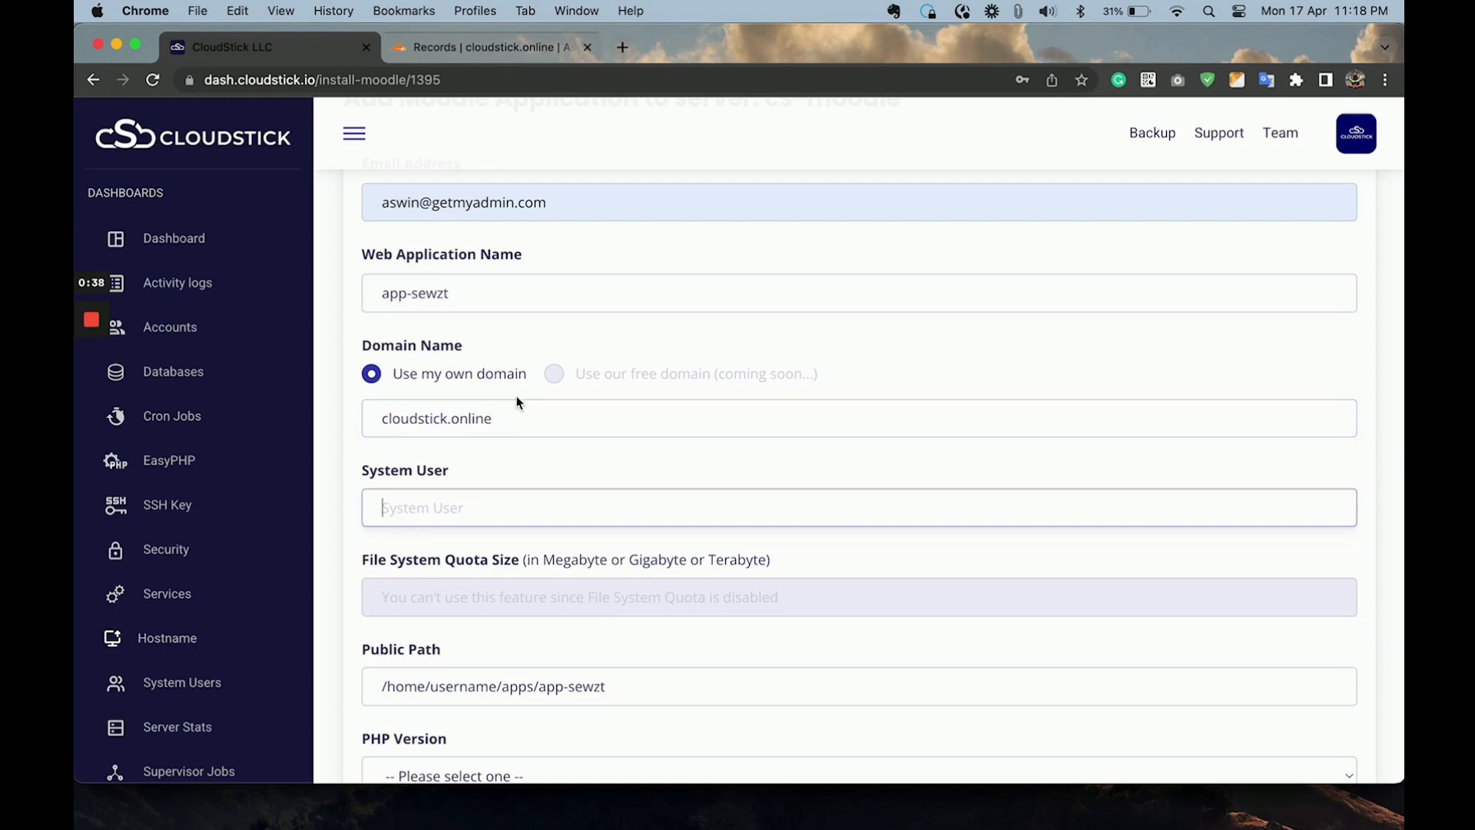
text(onlinemood)
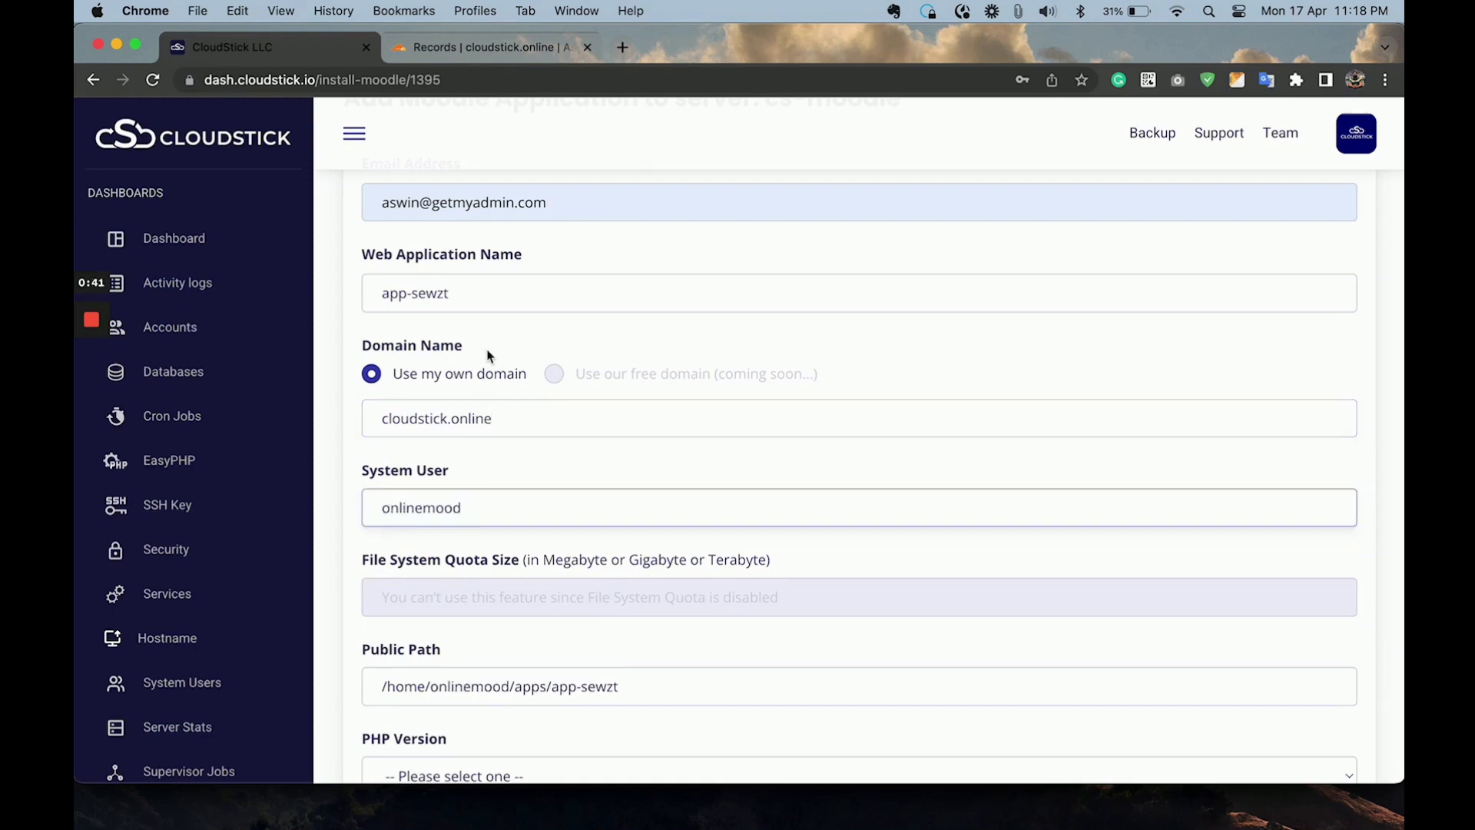
Choose PHP 8.0 as the PHP version and Nginx + Apache as the web application stack.
scroll(499, 358, down, 2)
scroll(503, 358, down, 5)
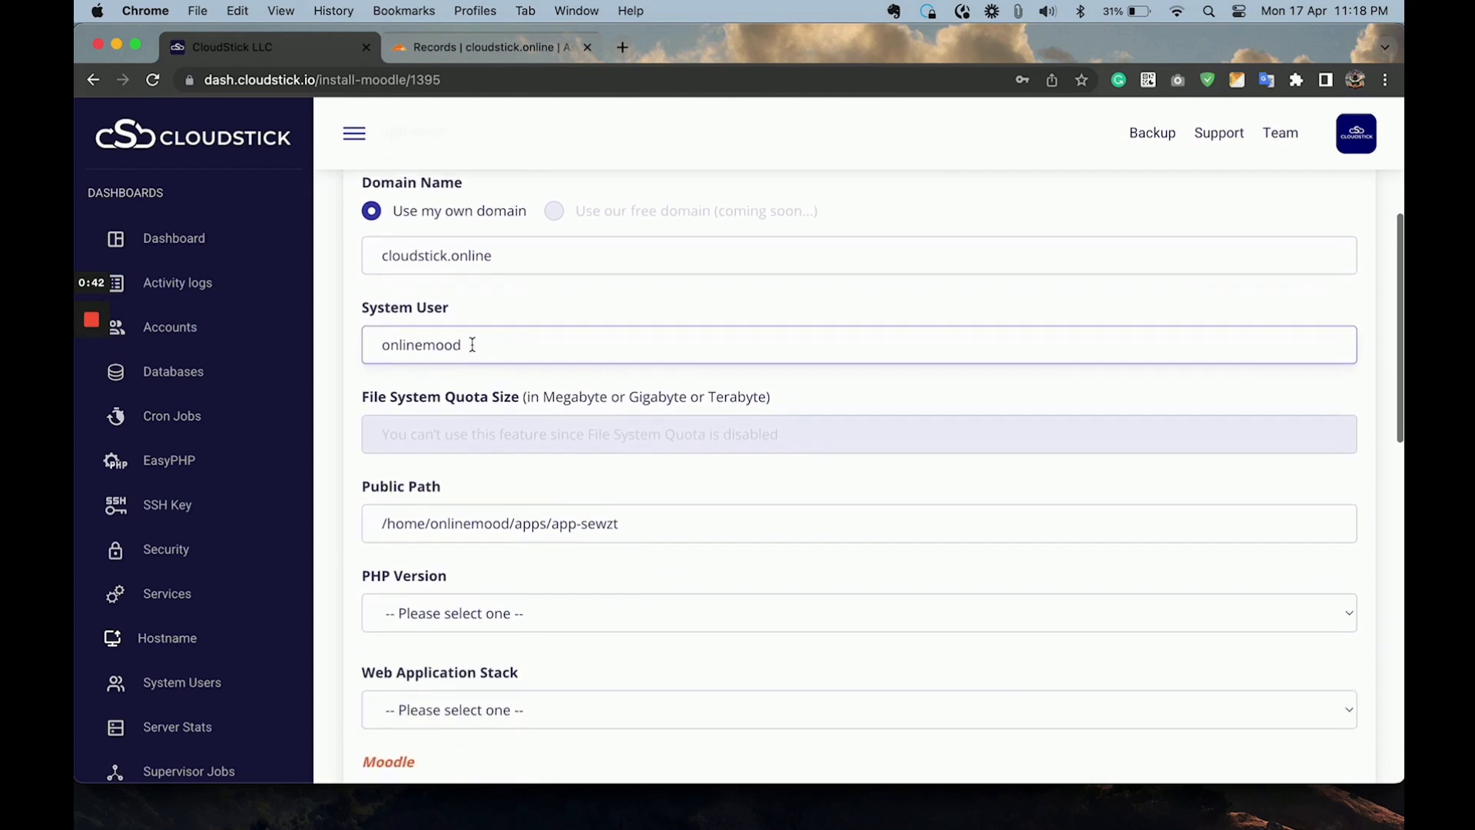
click(475, 465)
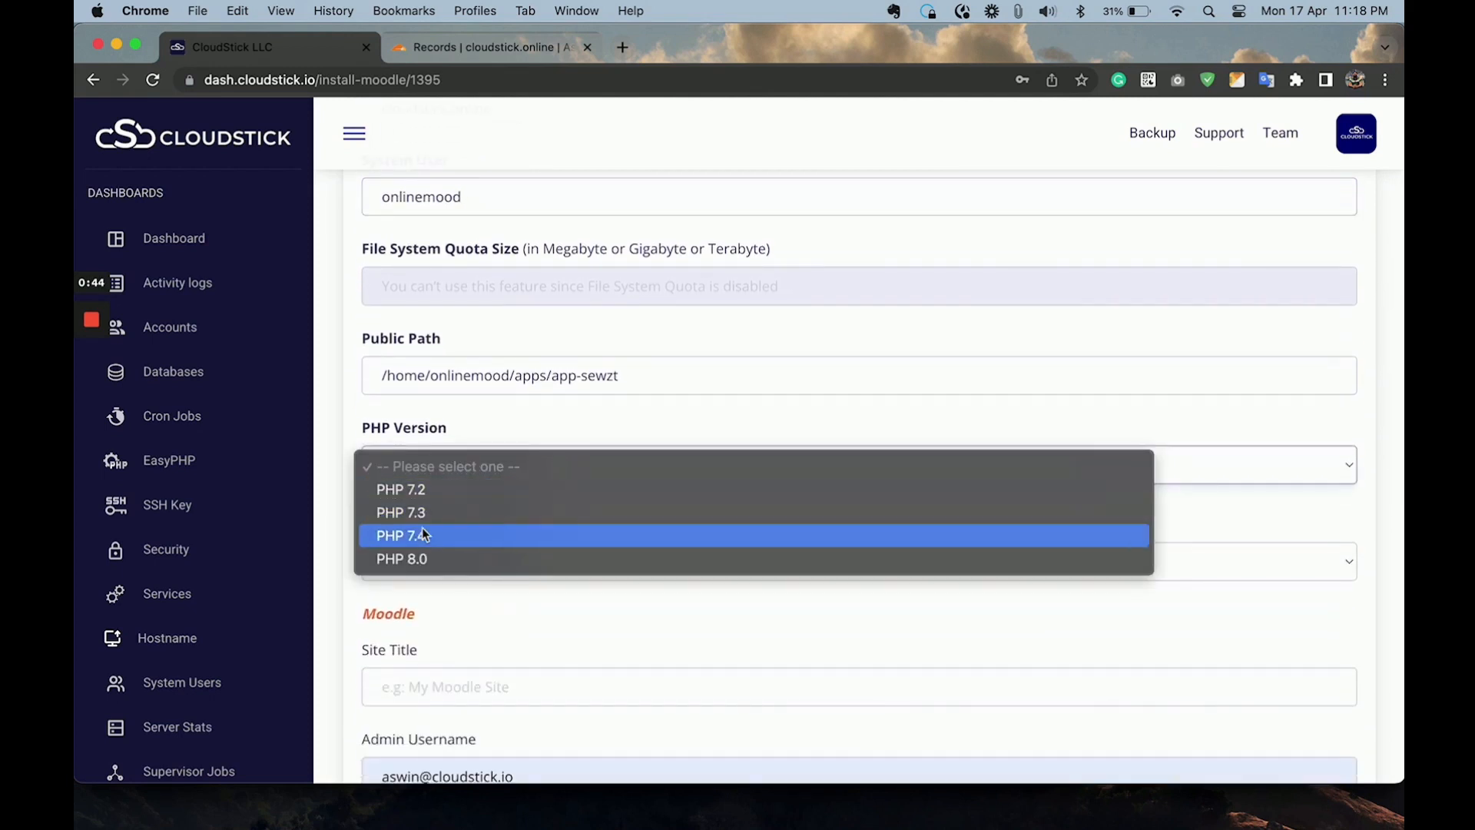
click(419, 558)
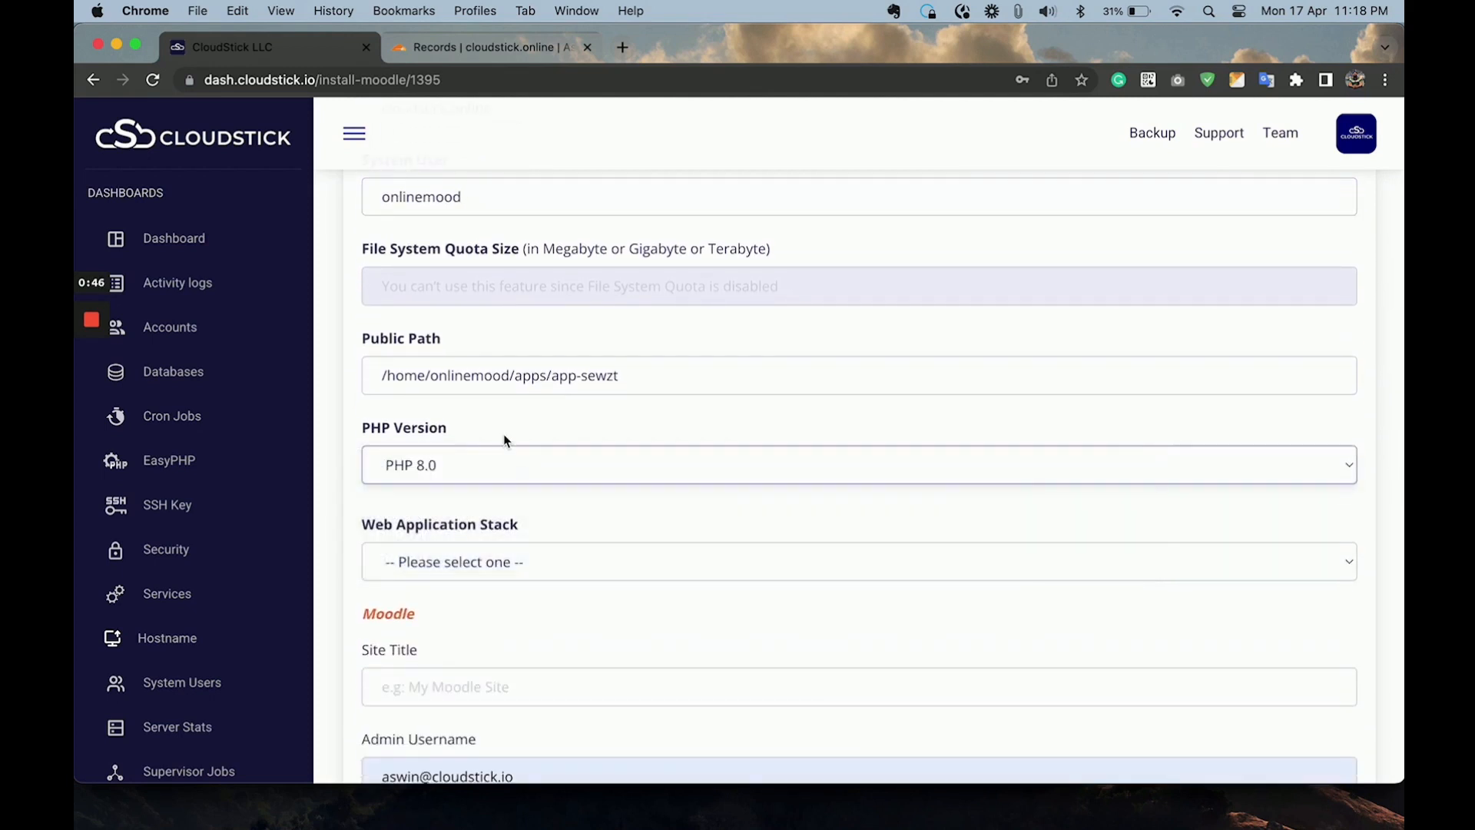
scroll(454, 444, down, 2)
click(485, 416)
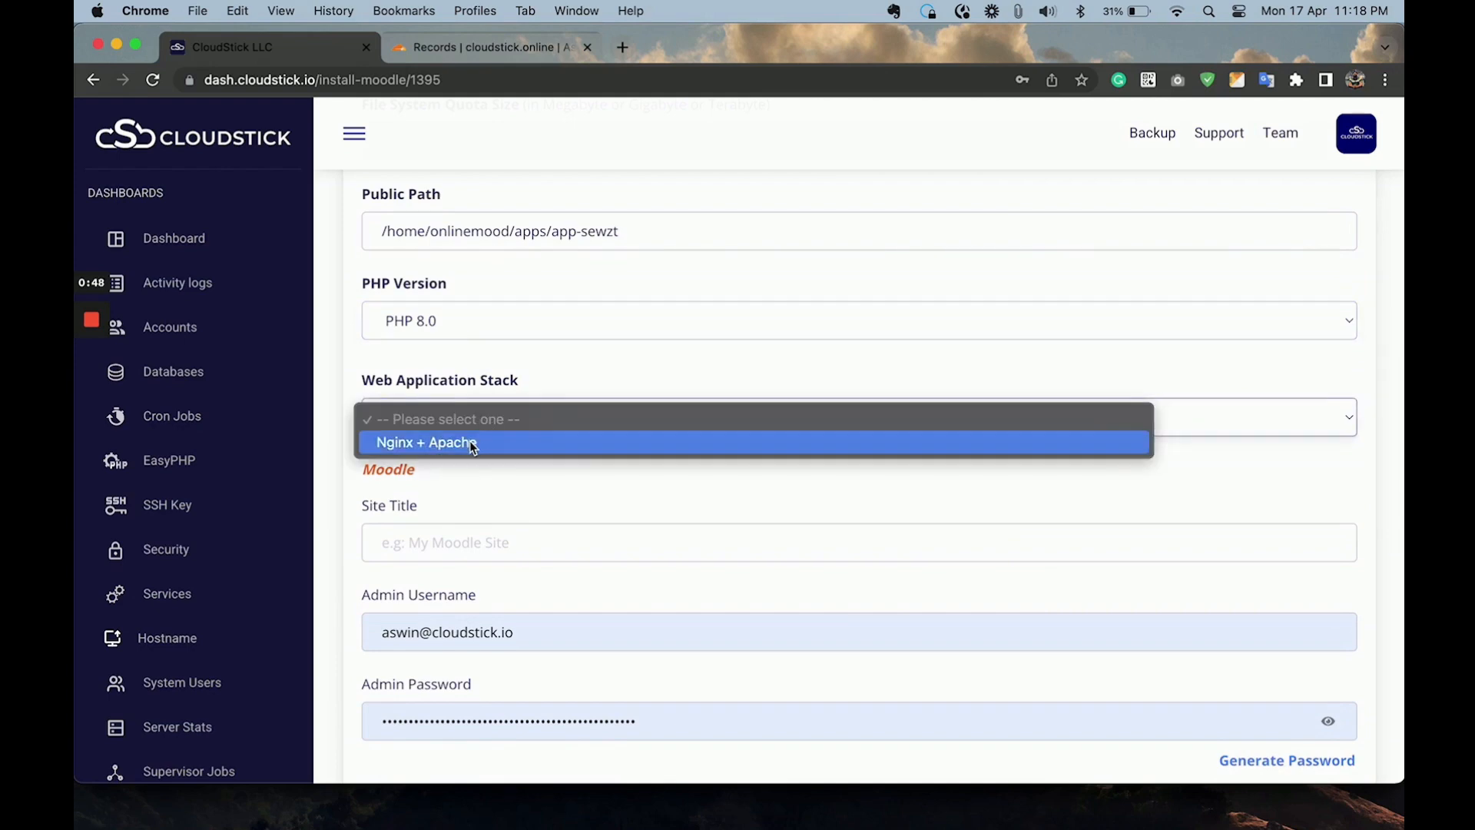
click(472, 442)
Set the Moodle site title to "CloudStick moodle site".
scroll(558, 492, down, 2)
click(530, 366)
text(M)
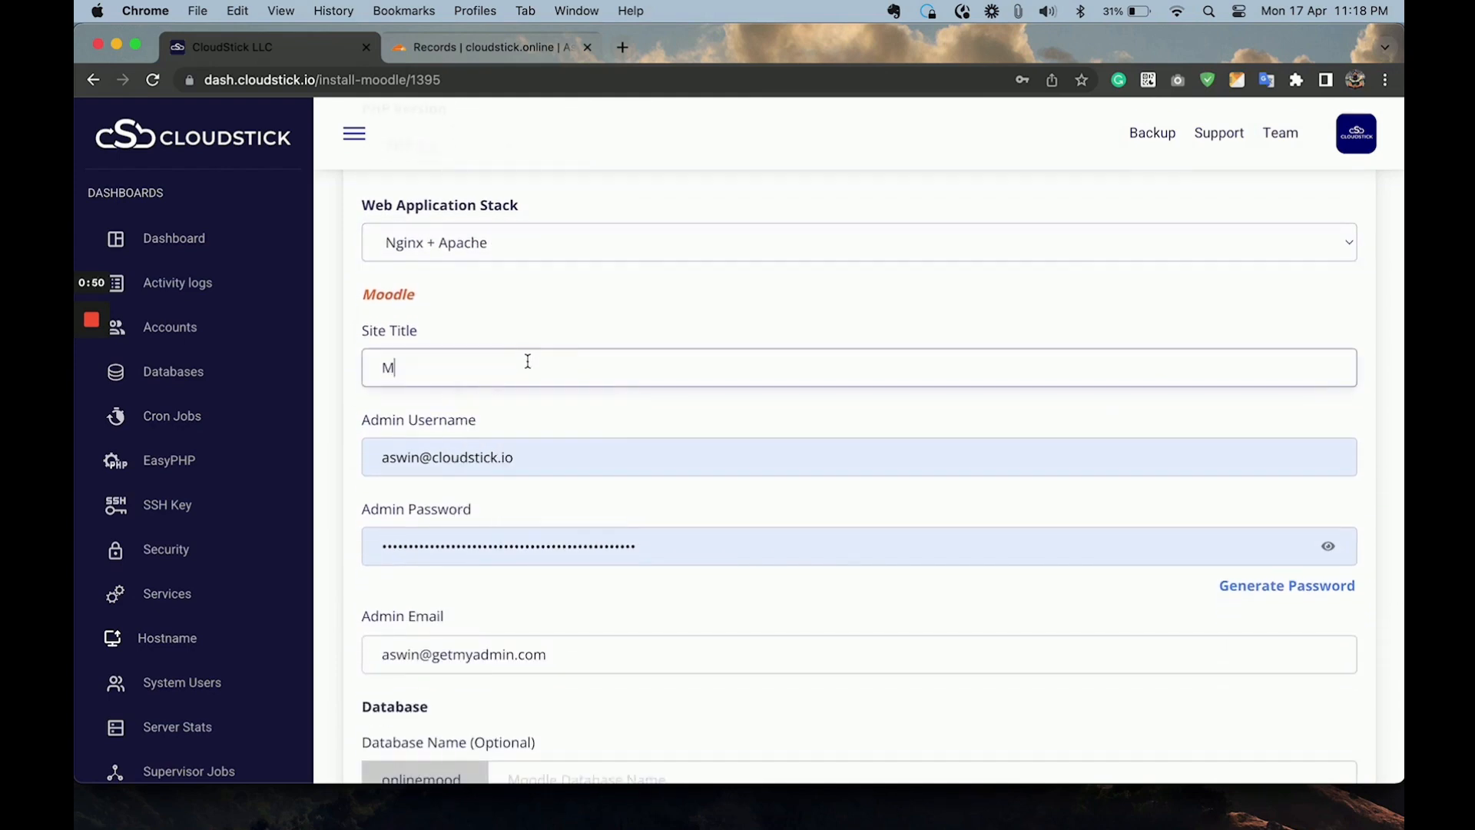
text(y moodle sitefo)
key(BackSpace)
key(BackSpace)
key(BackSpace)
scroll(533, 362, up, 1)
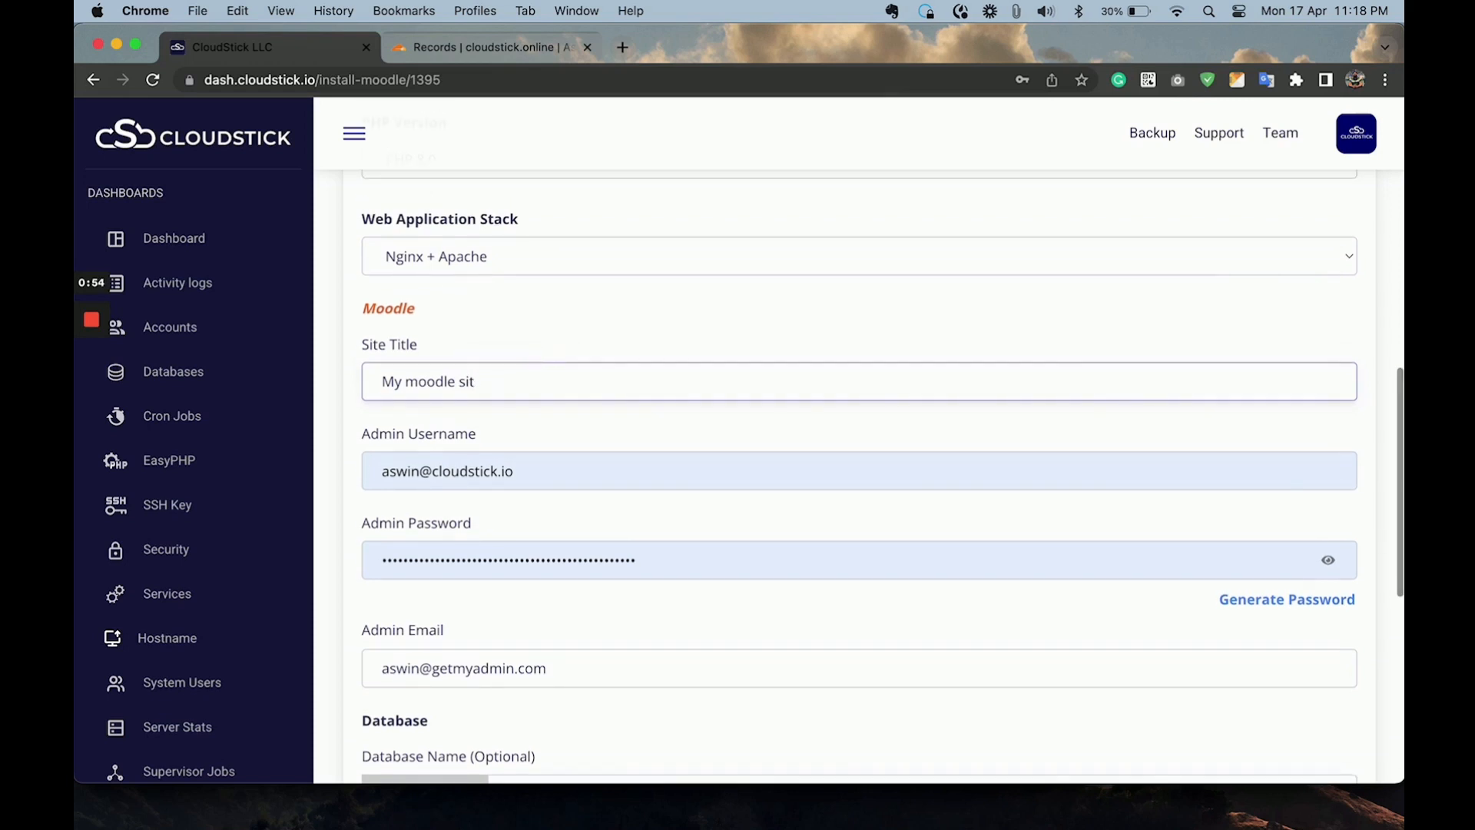
scroll(533, 362, down, 2)
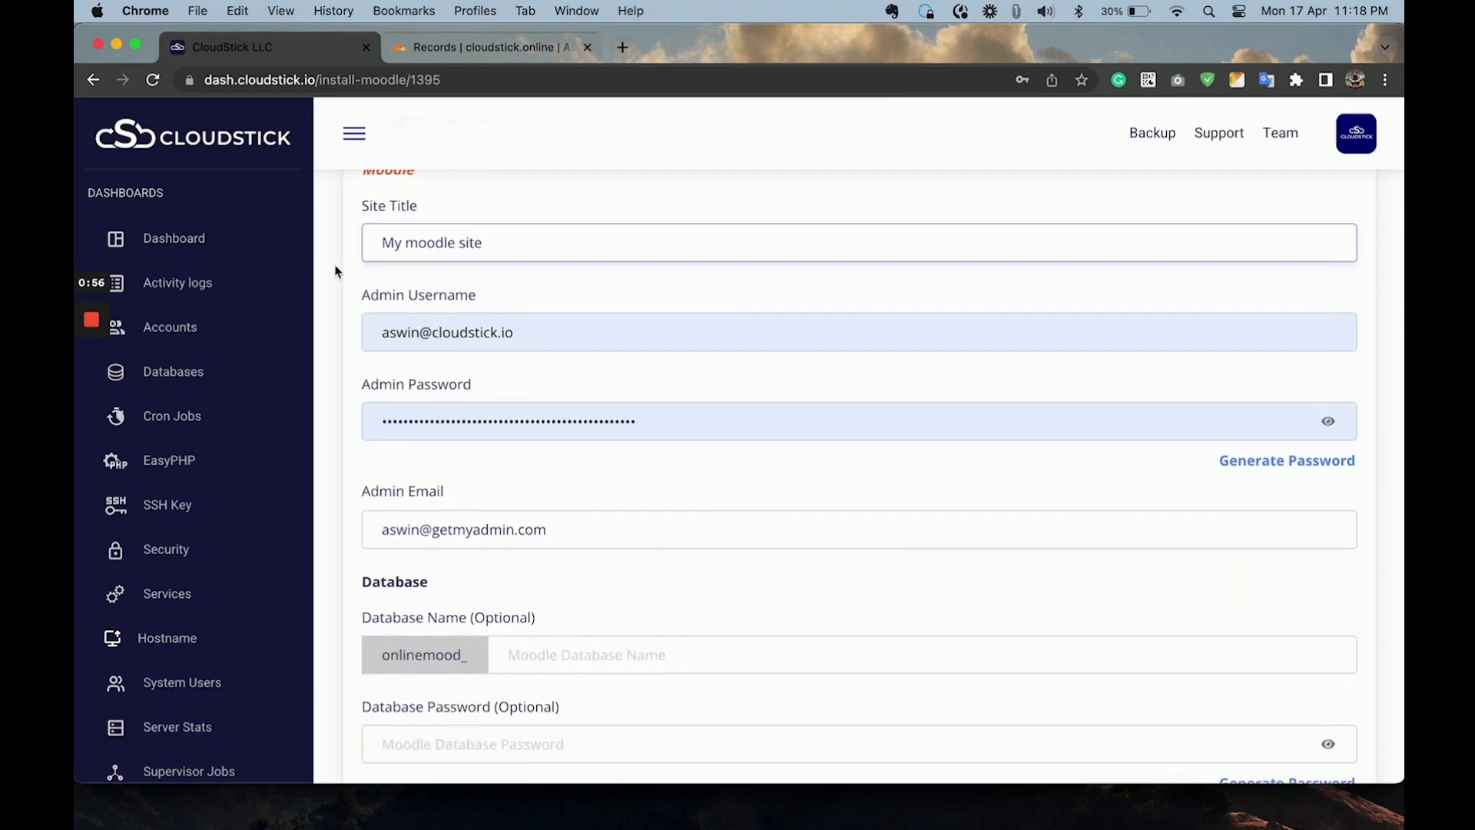
double_click(389, 243)
text(CloudStick)
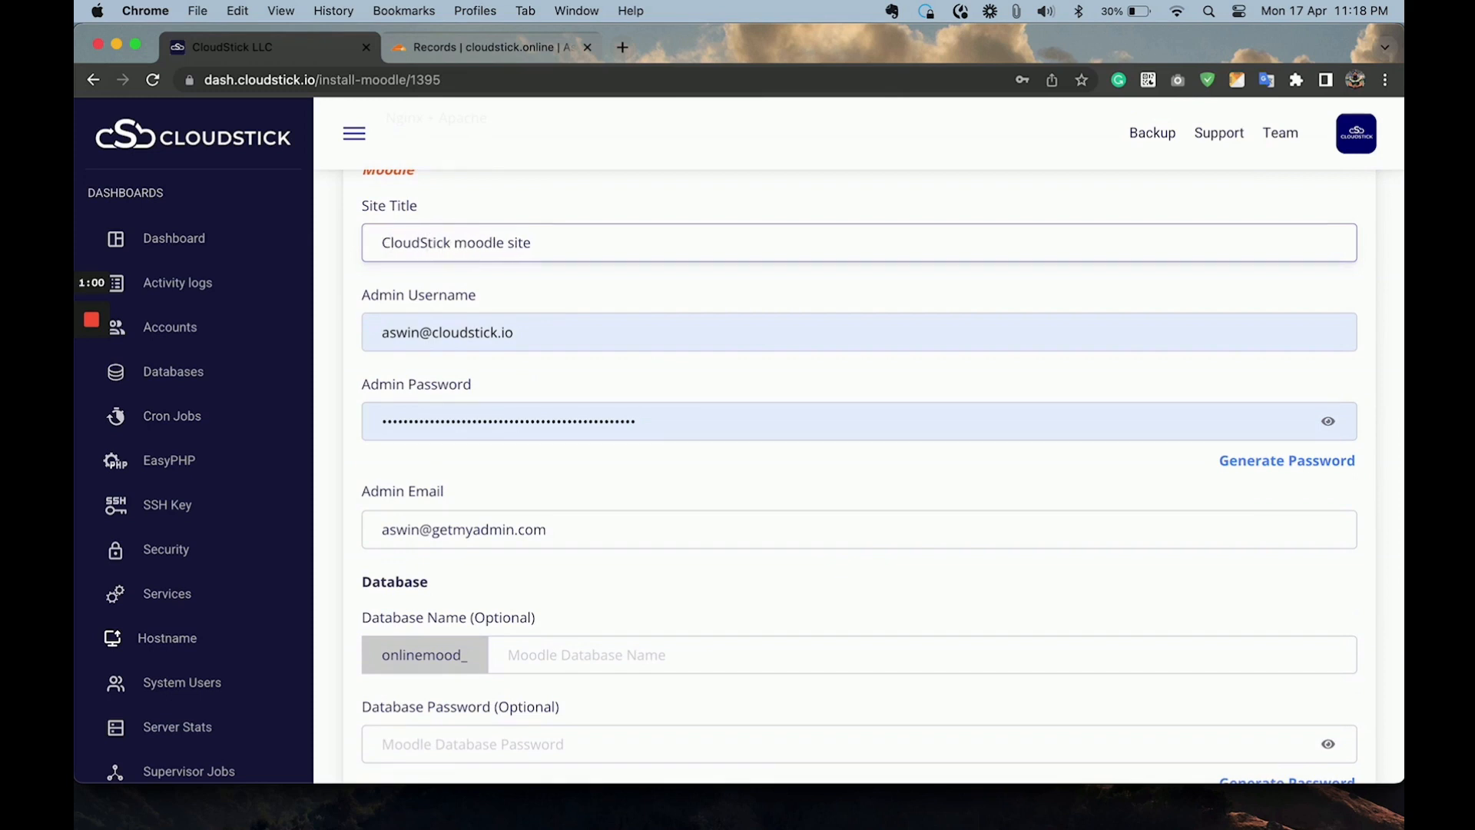
Replace the prefilled Moodle admin username with the administrator's email address used for the application.
click(516, 332)
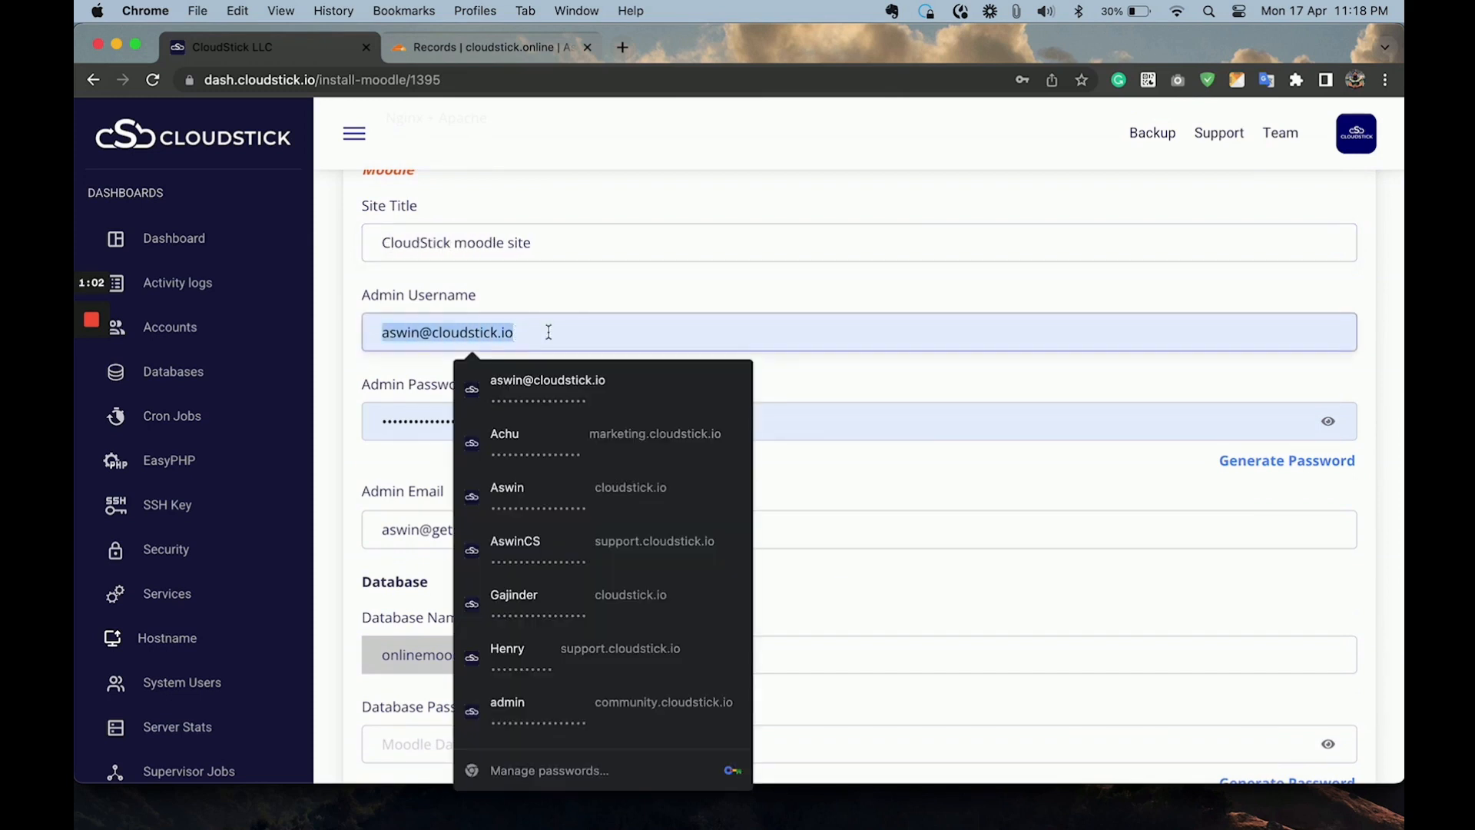
key(BackSpace)
key(BackSpace)
key(BackSpace)
key(BackSpace)
key(BackSpace)
key(BackSpace)
key(BackSpace)
key(BackSpace)
key(BackSpace)
key(BackSpace)
key(BackSpace)
key(BackSpace)
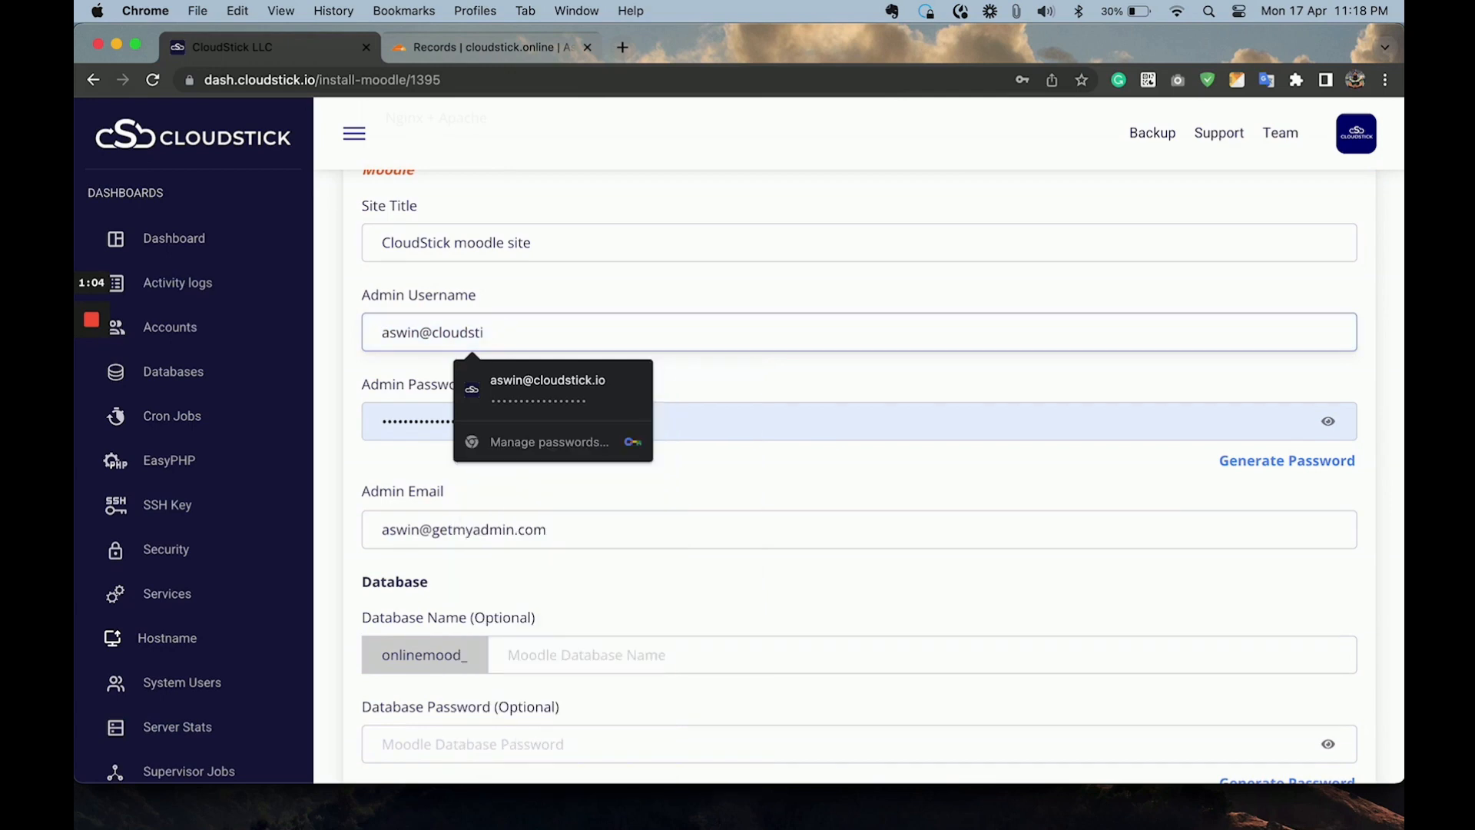
key(BackSpace)
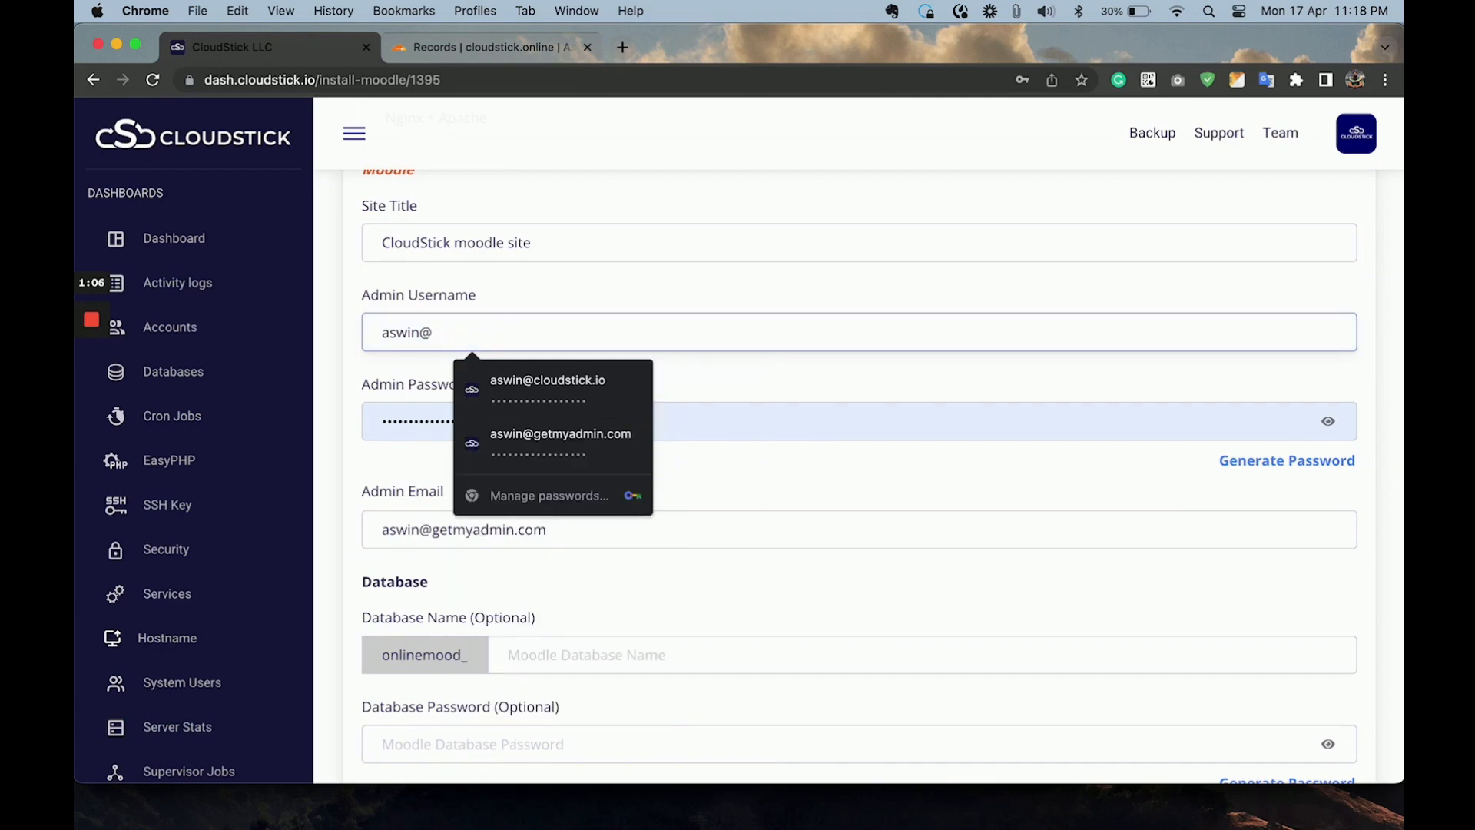
text(getmyadmin.)
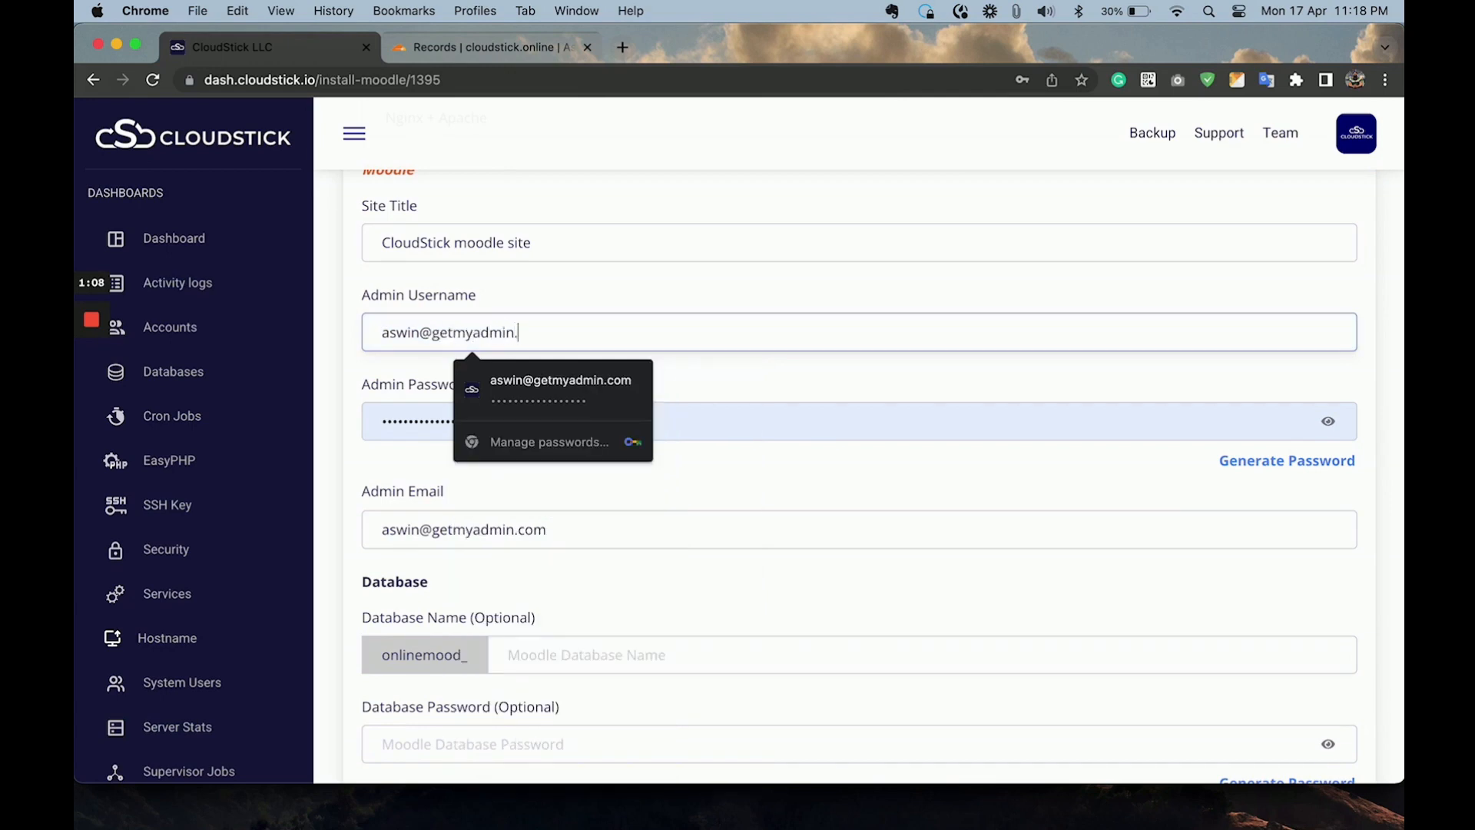
text(com)
Replace the prefilled Moodle admin password with a new one and submit the application for installation.
key(Tab)
key(BackSpace)
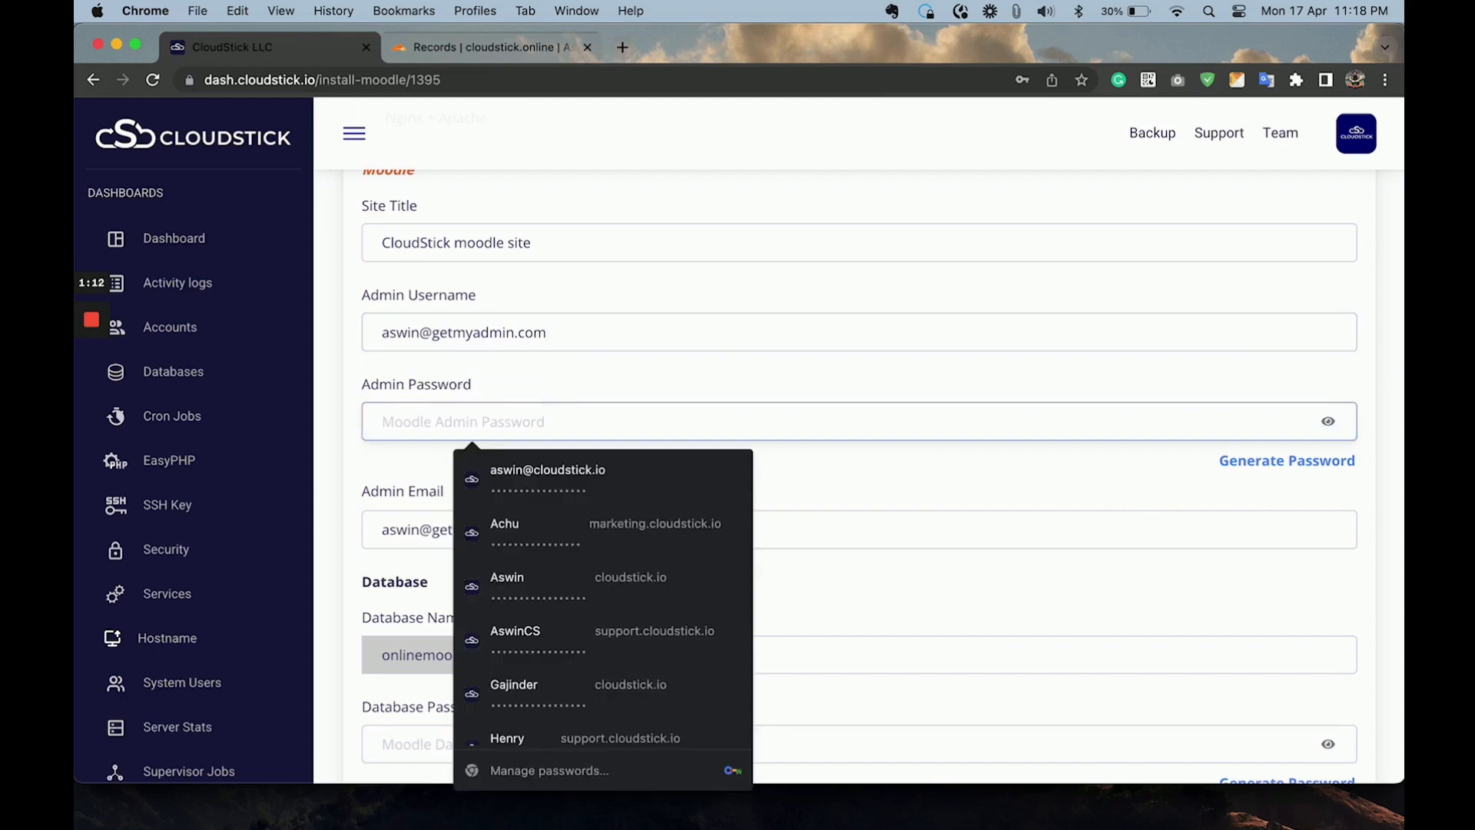
text(•••••••••)
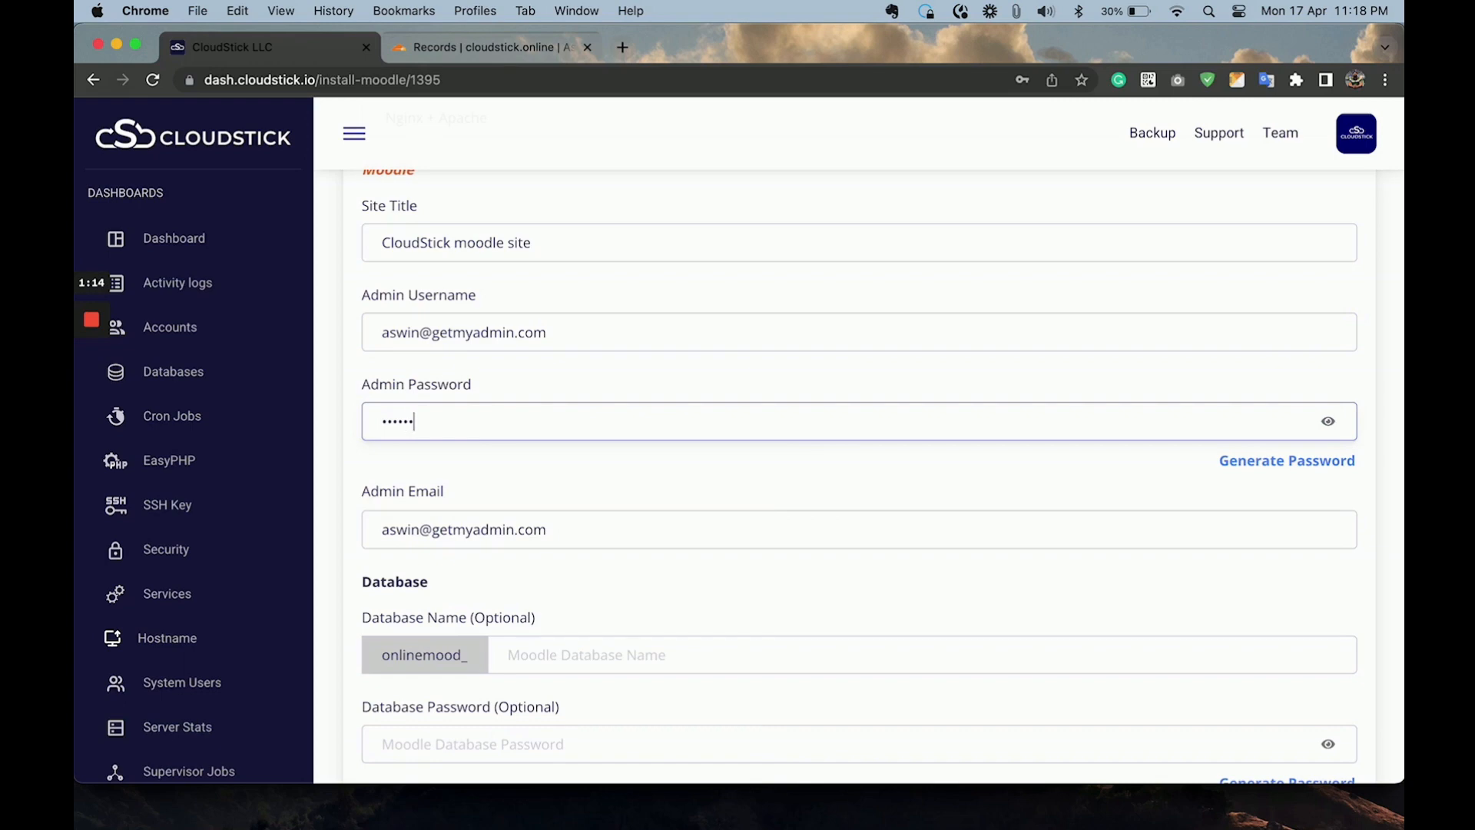
scroll(511, 516, down, 6)
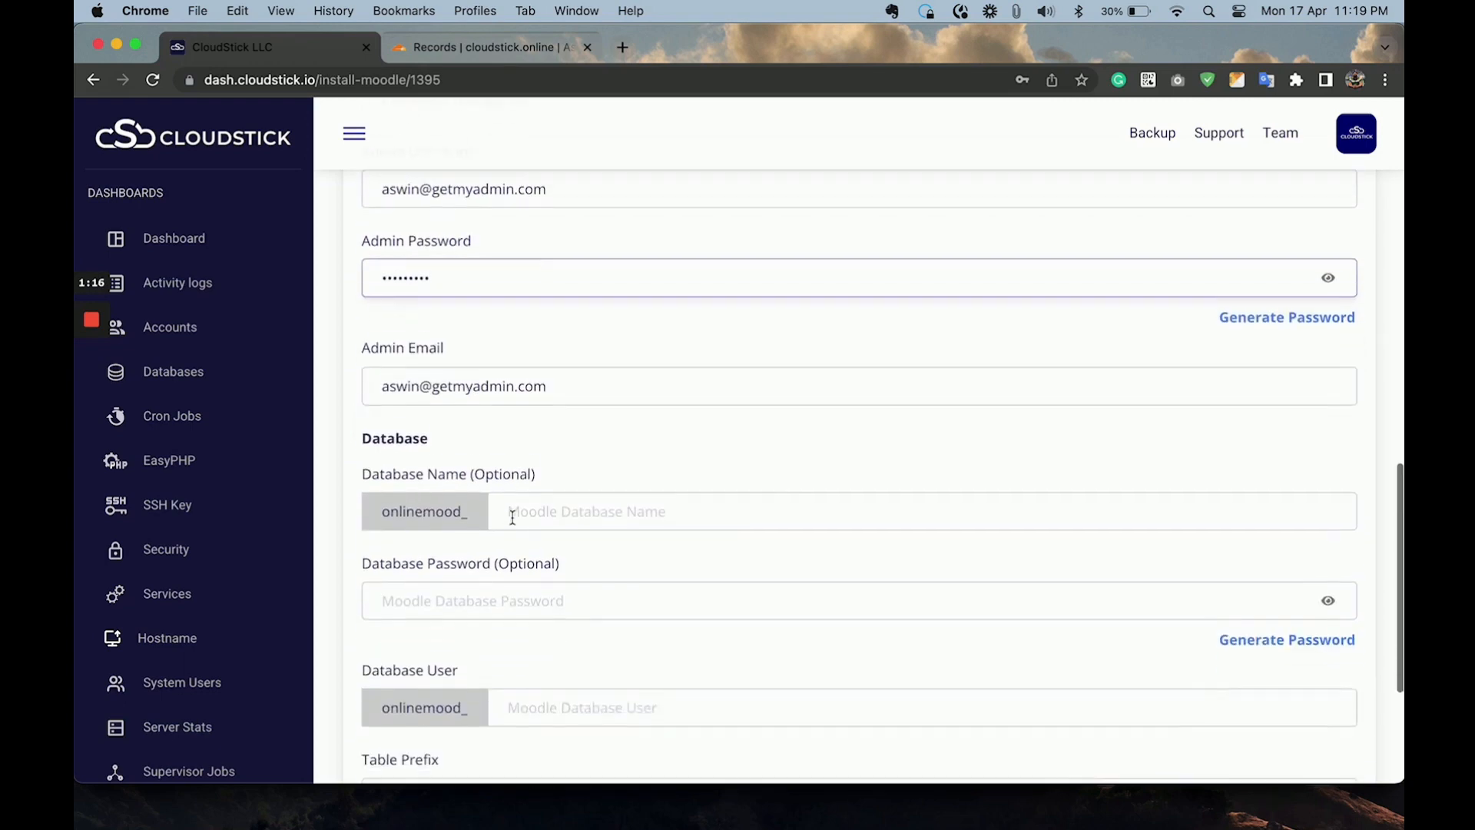
click(1203, 593)
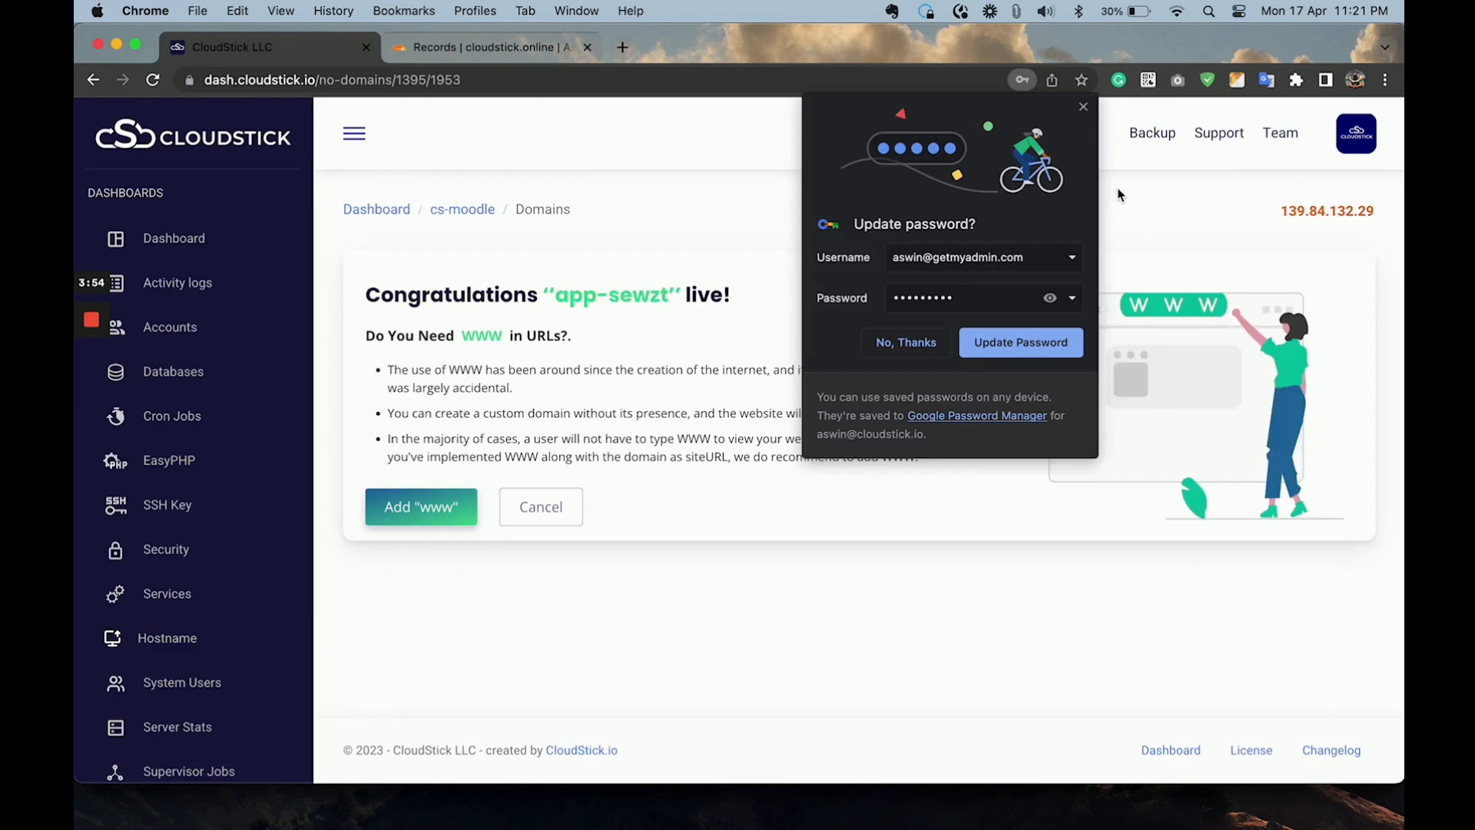
Dismiss the browser's password update offer and add the www version of the domain to app-sewzt.
click(1084, 108)
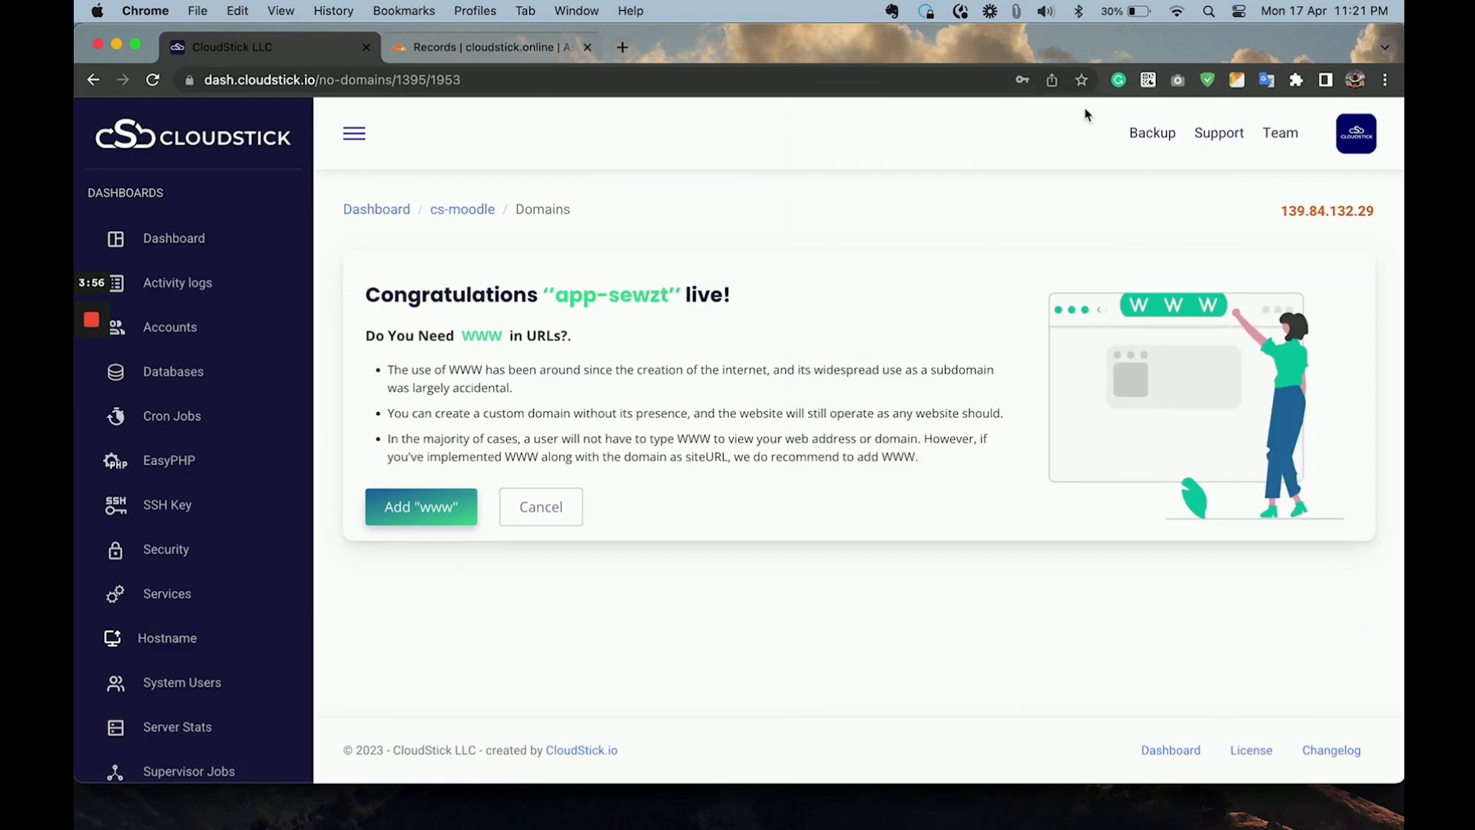
click(451, 514)
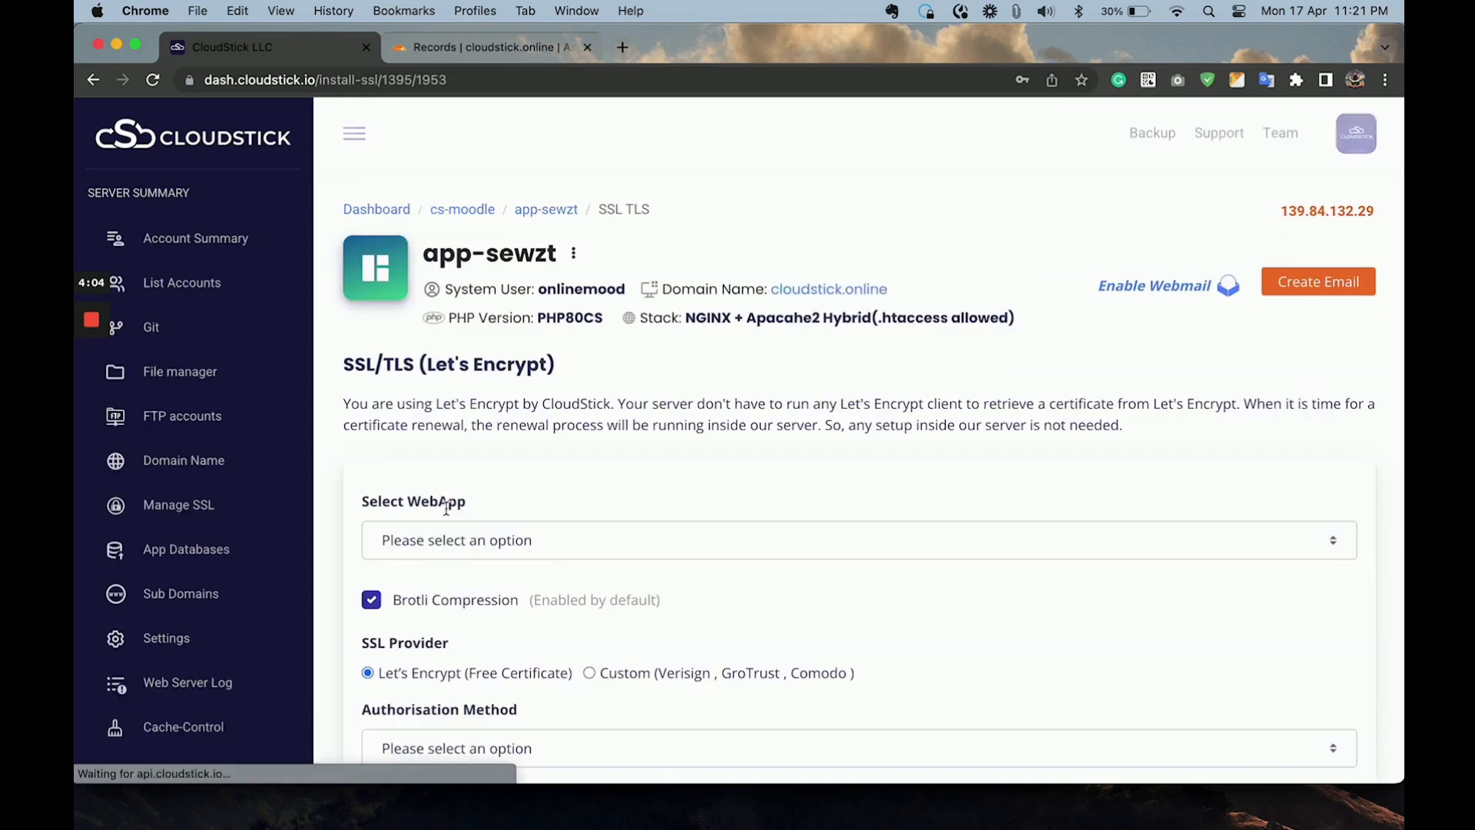
Select app-sewzt as the web app for the SSL/TLS certificate.
scroll(651, 450, down, 2)
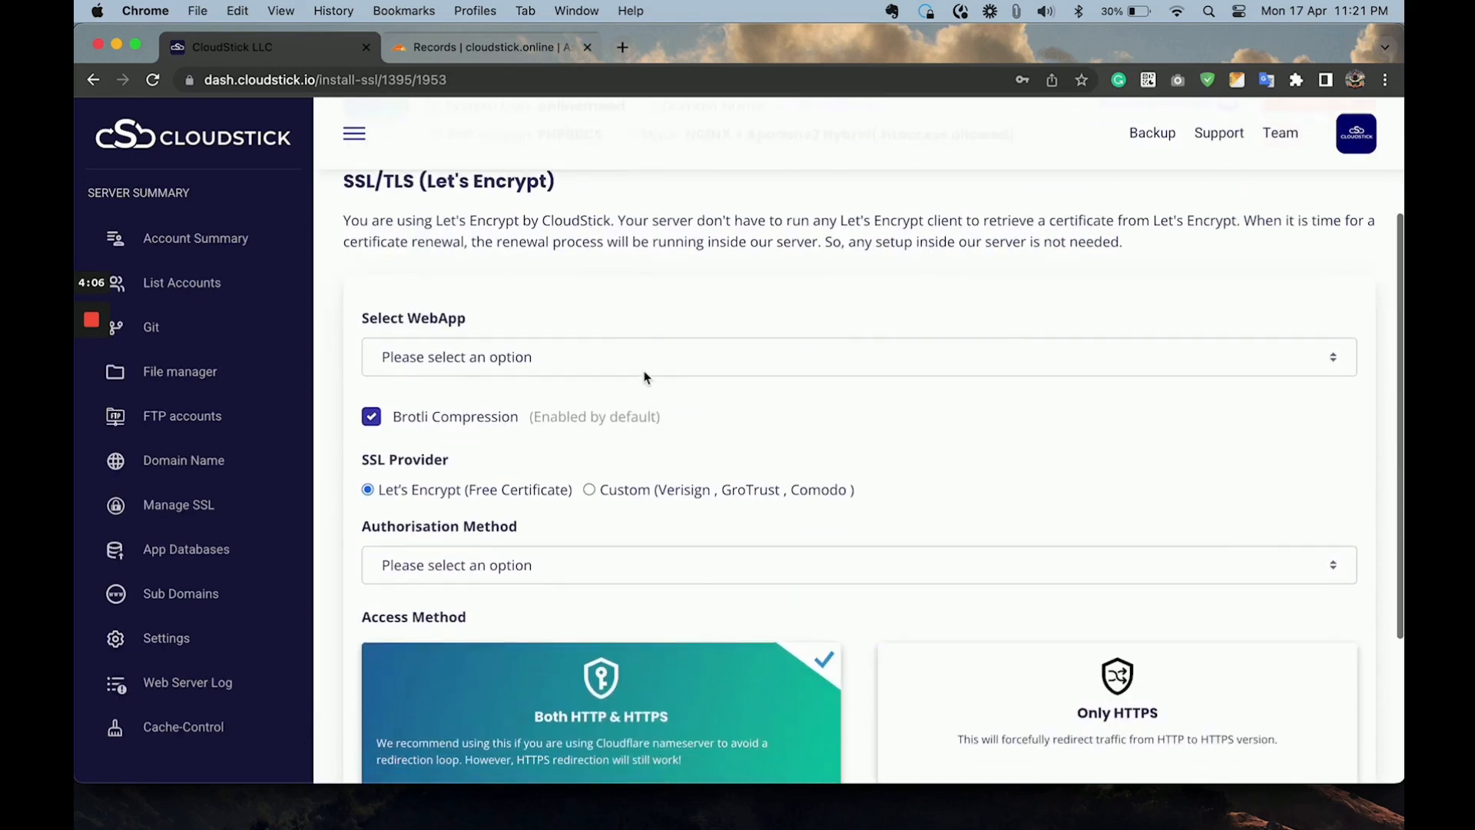
click(644, 358)
click(601, 378)
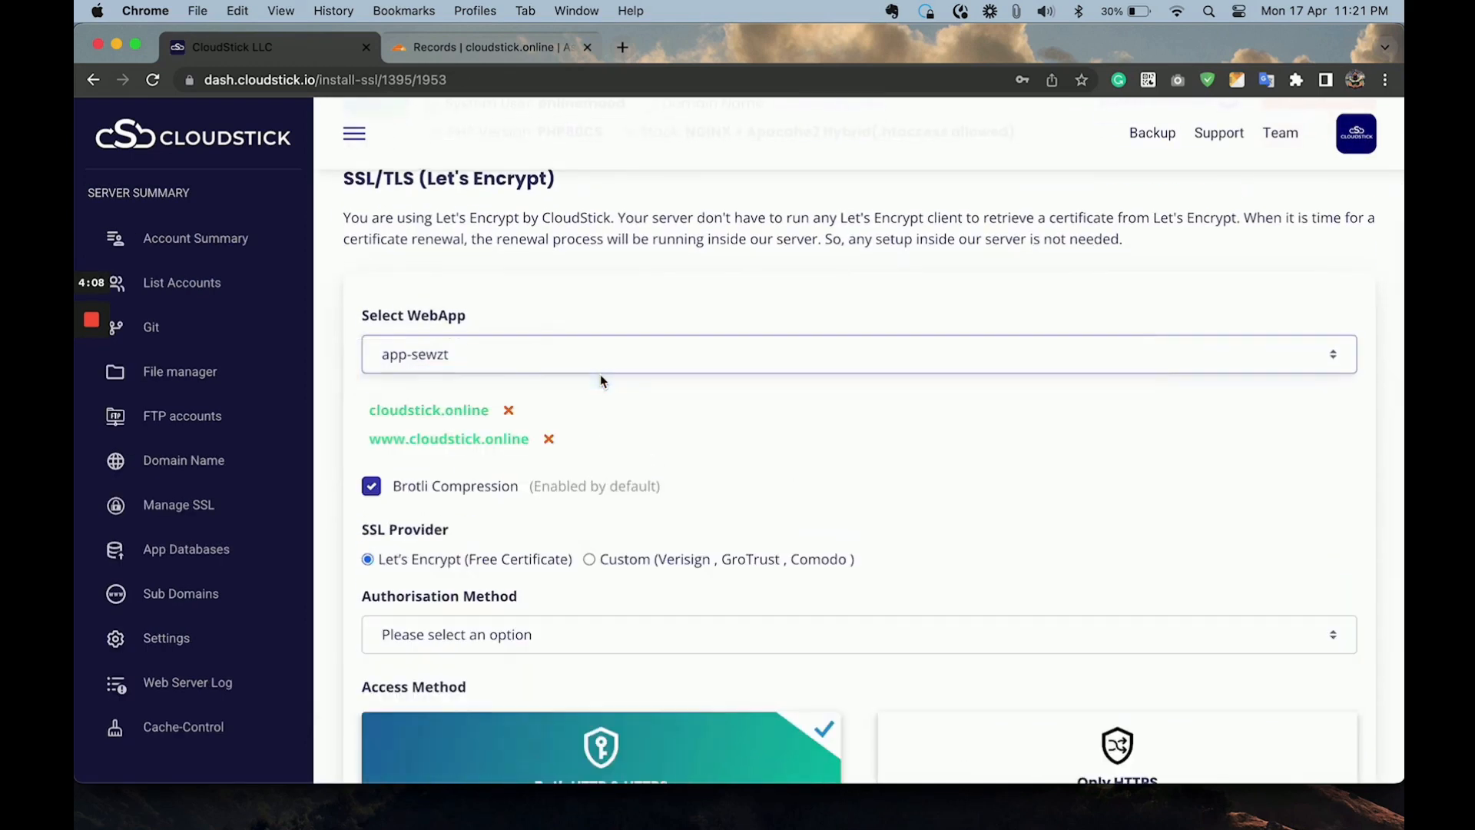
scroll(601, 376, down, 3)
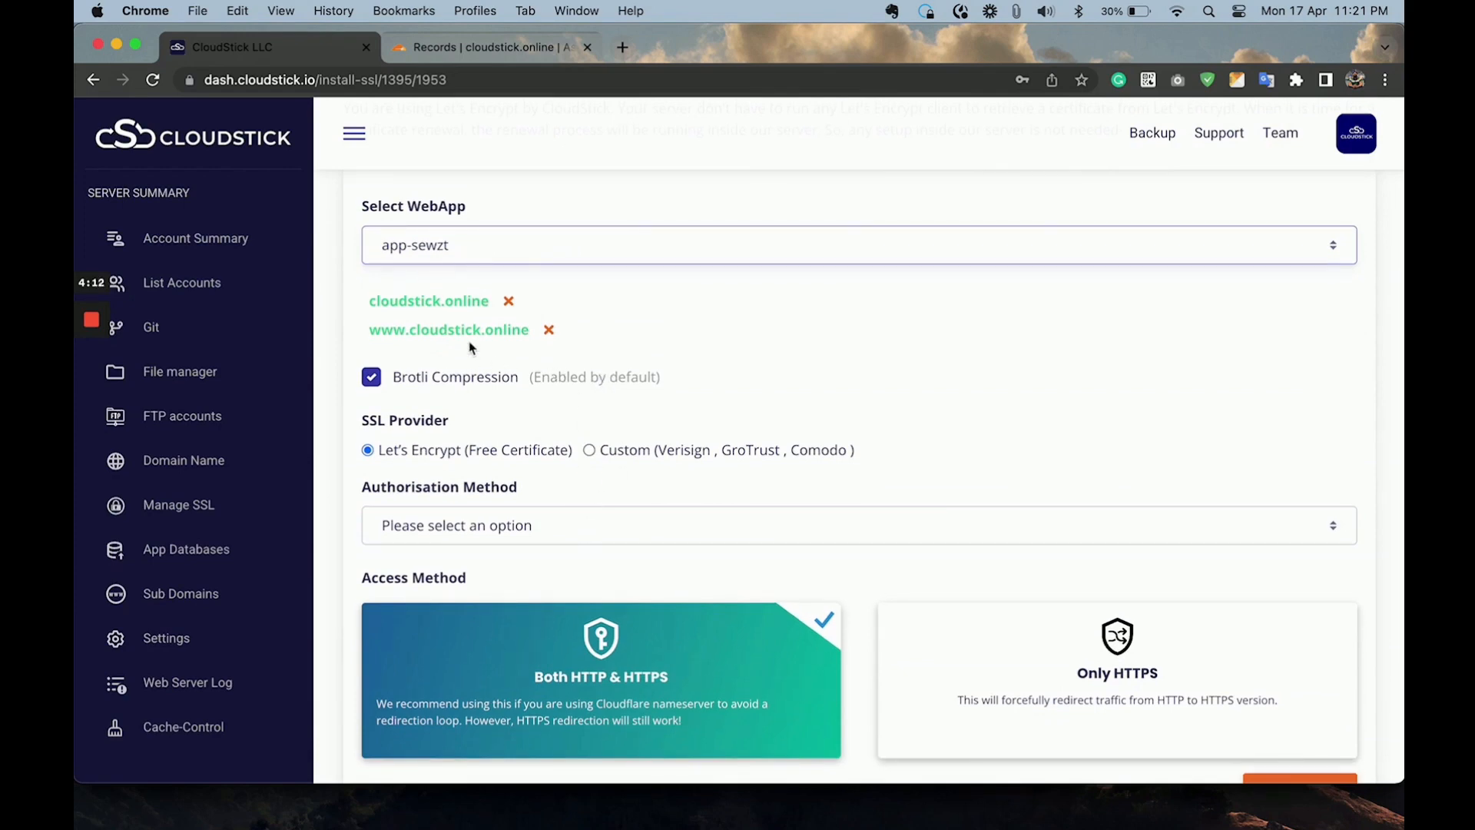
View the live Moodle site at cloudstick.online and return to the app-sewzt SSL deployment options.
scroll(653, 298, up, 5)
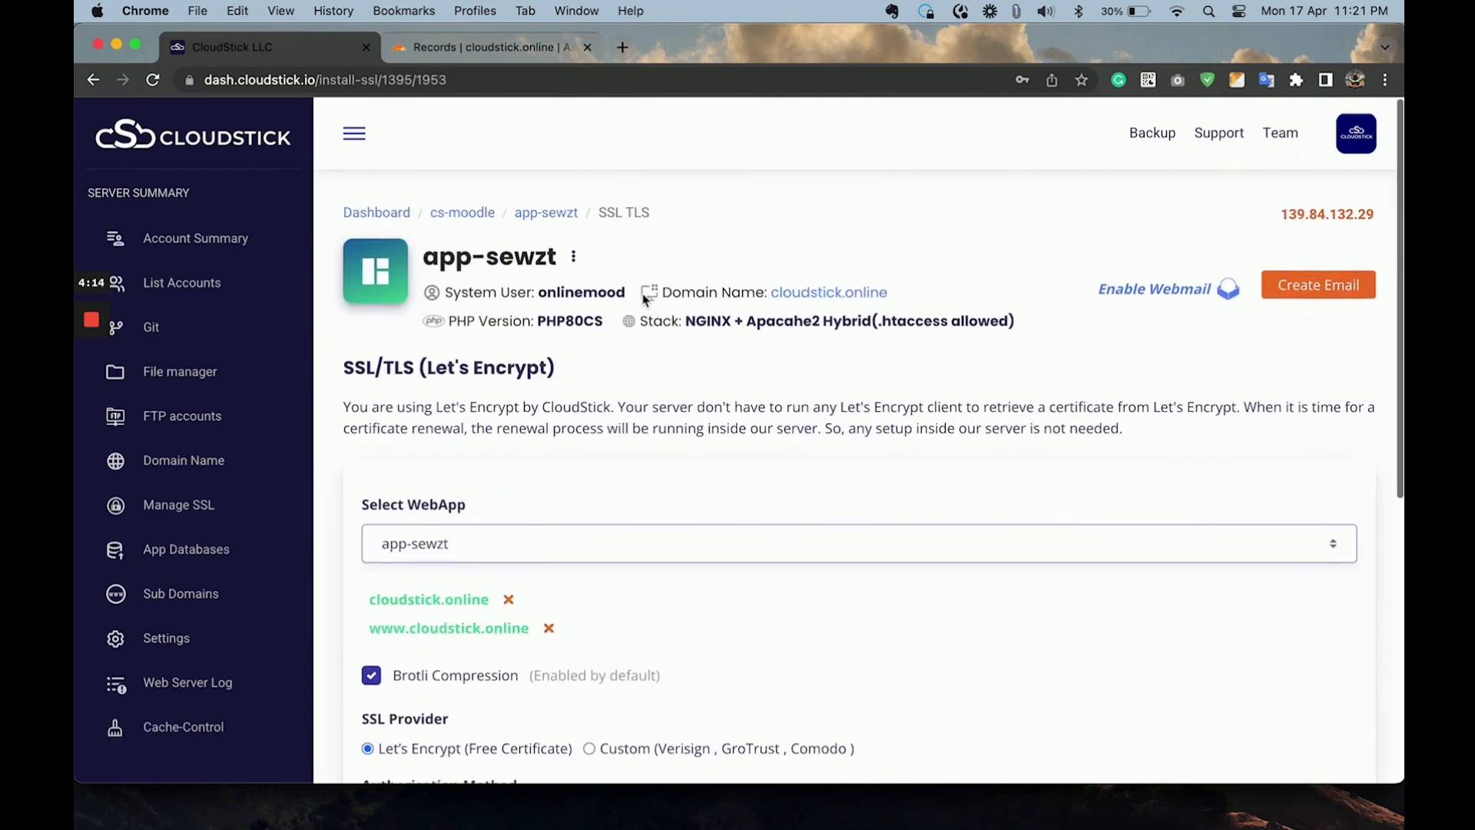
click(880, 293)
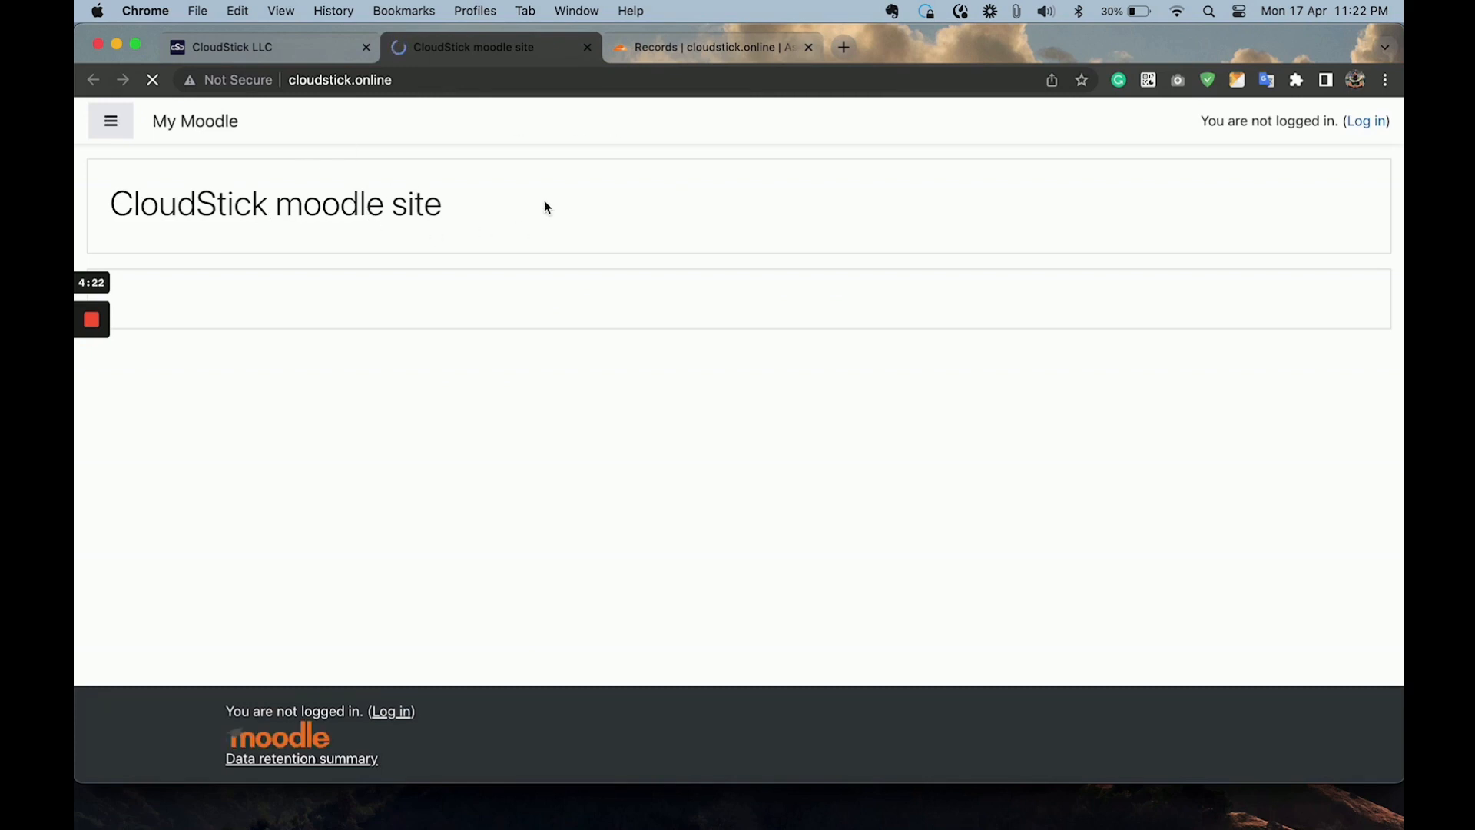
click(284, 46)
scroll(830, 396, down, 8)
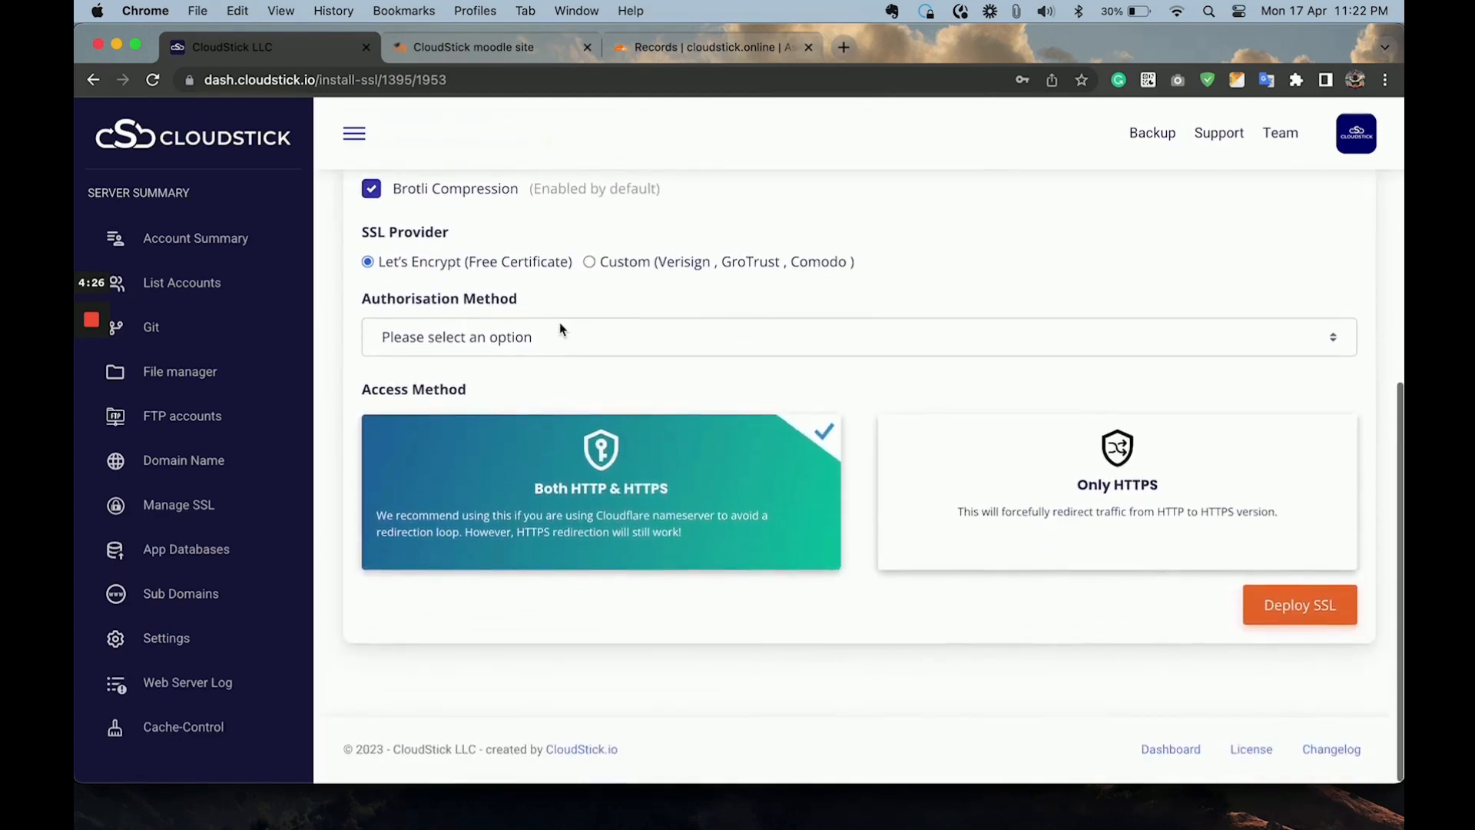
Keep app-sewzt as the web app for the SSL certificate and set the authorisation method to HTTP verification.
scroll(560, 327, up, 6)
scroll(561, 321, down, 5)
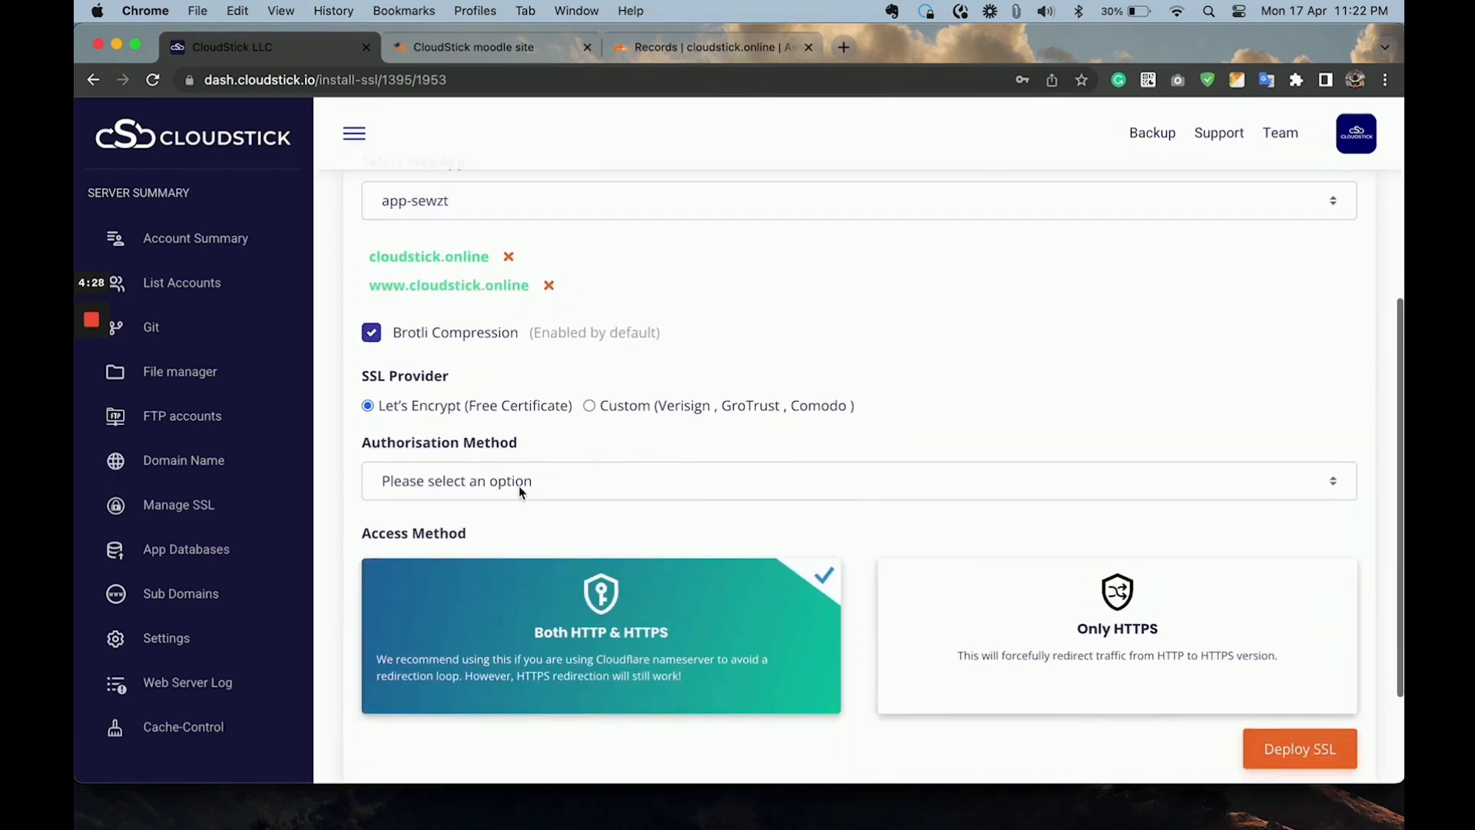
scroll(519, 485, up, 4)
scroll(606, 398, down, 3)
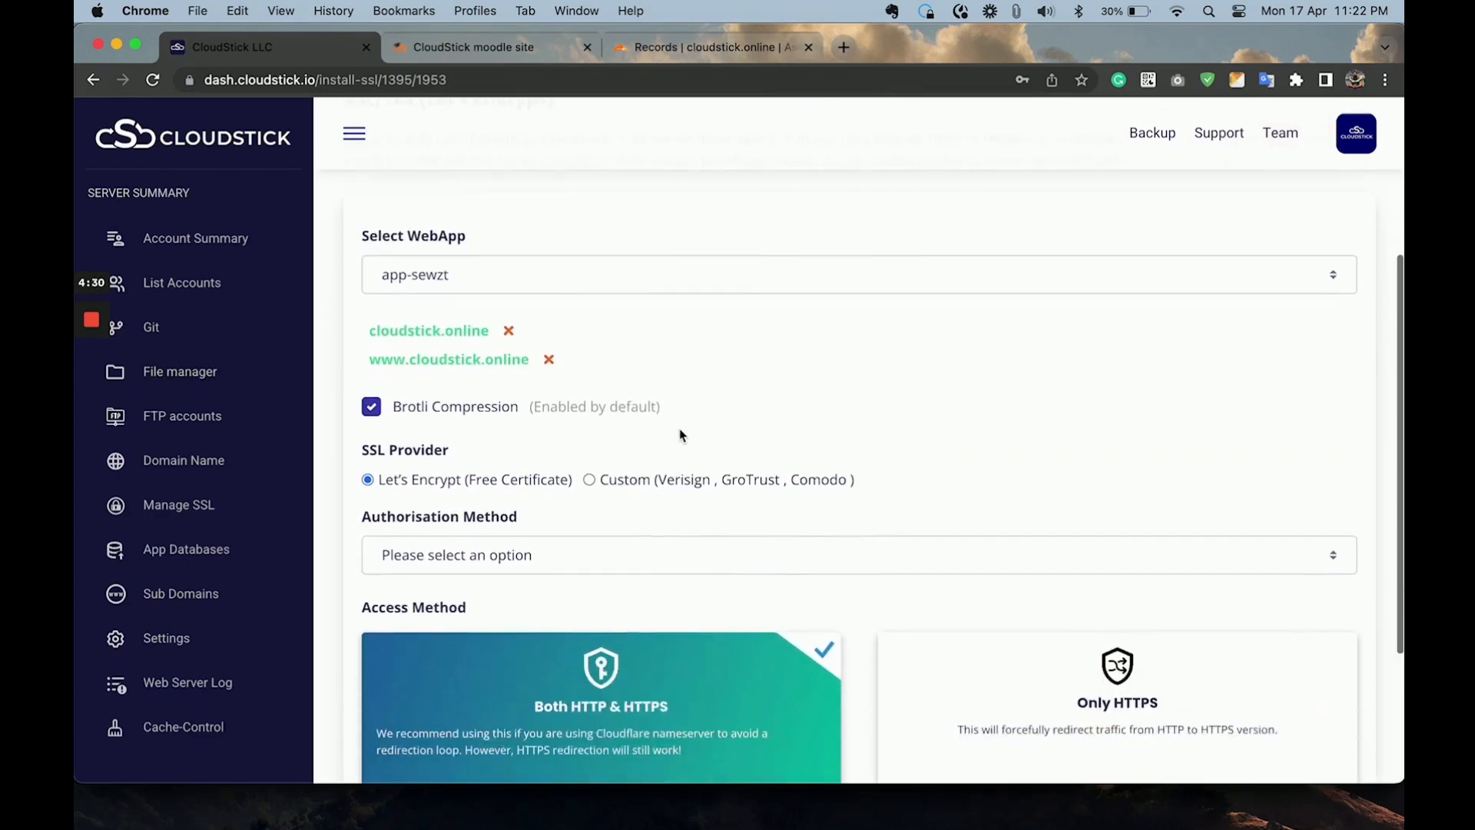
scroll(678, 431, up, 1)
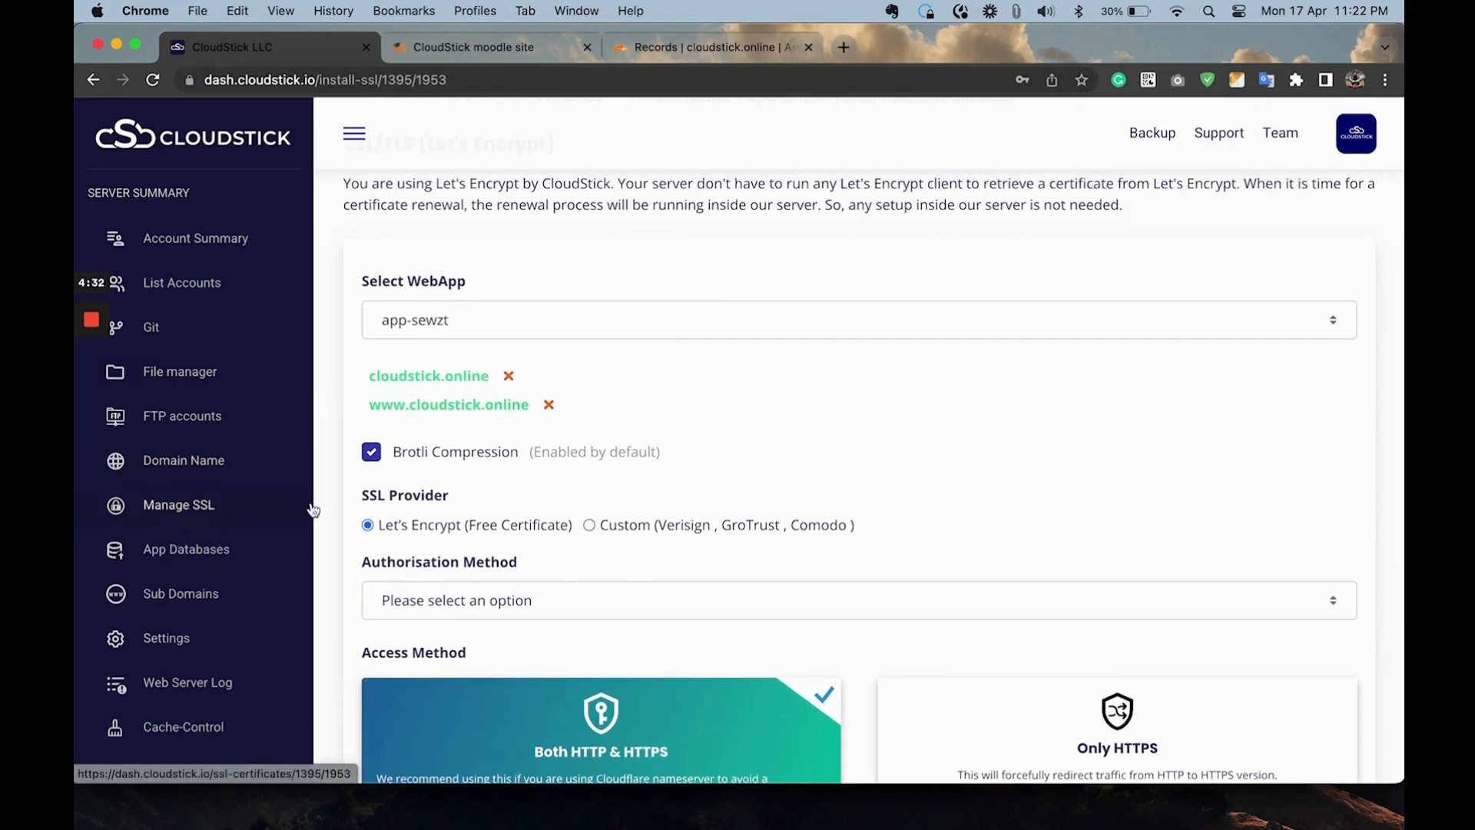
click(438, 319)
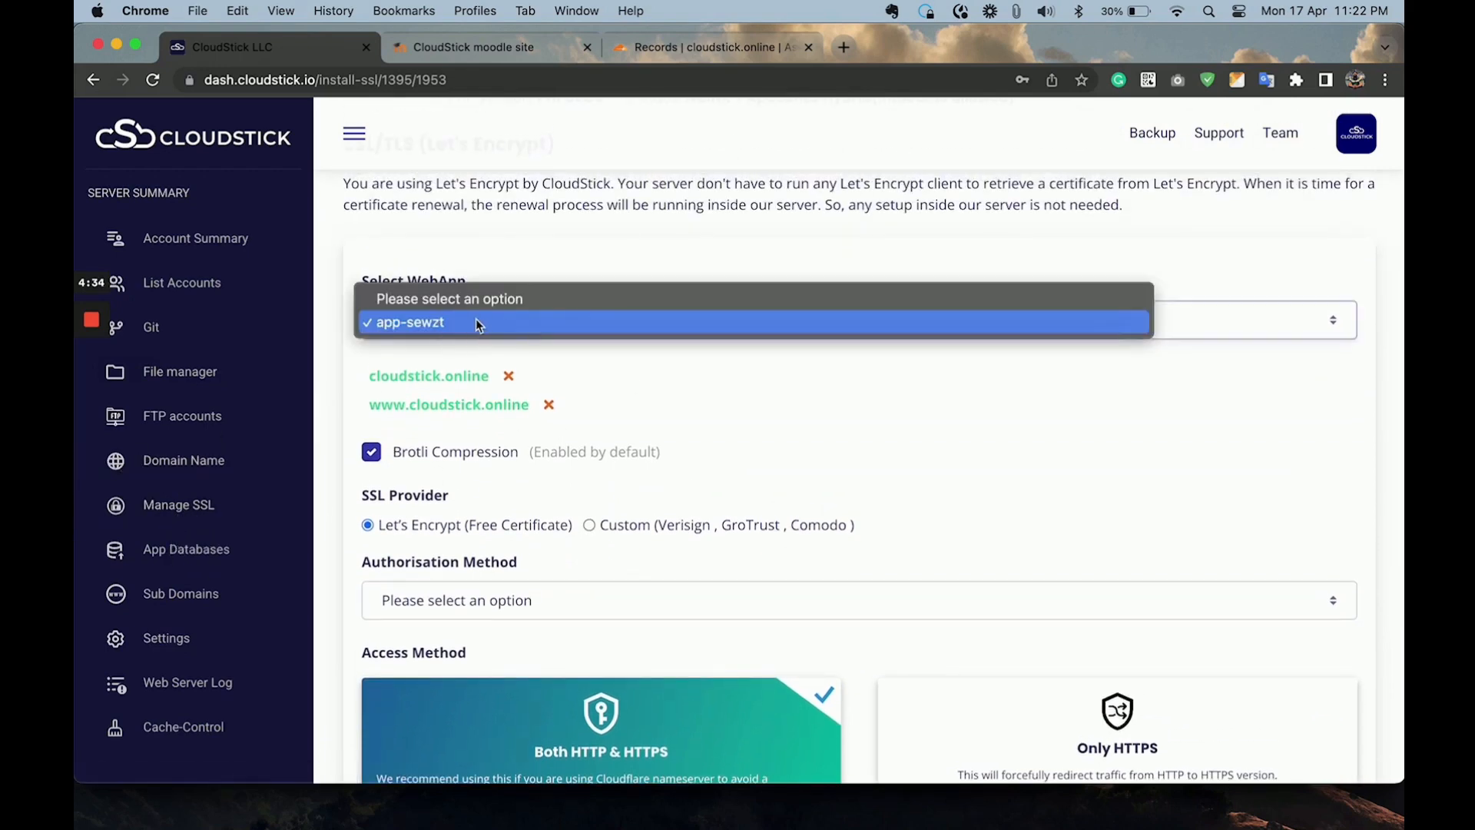
click(477, 318)
scroll(492, 403, down, 4)
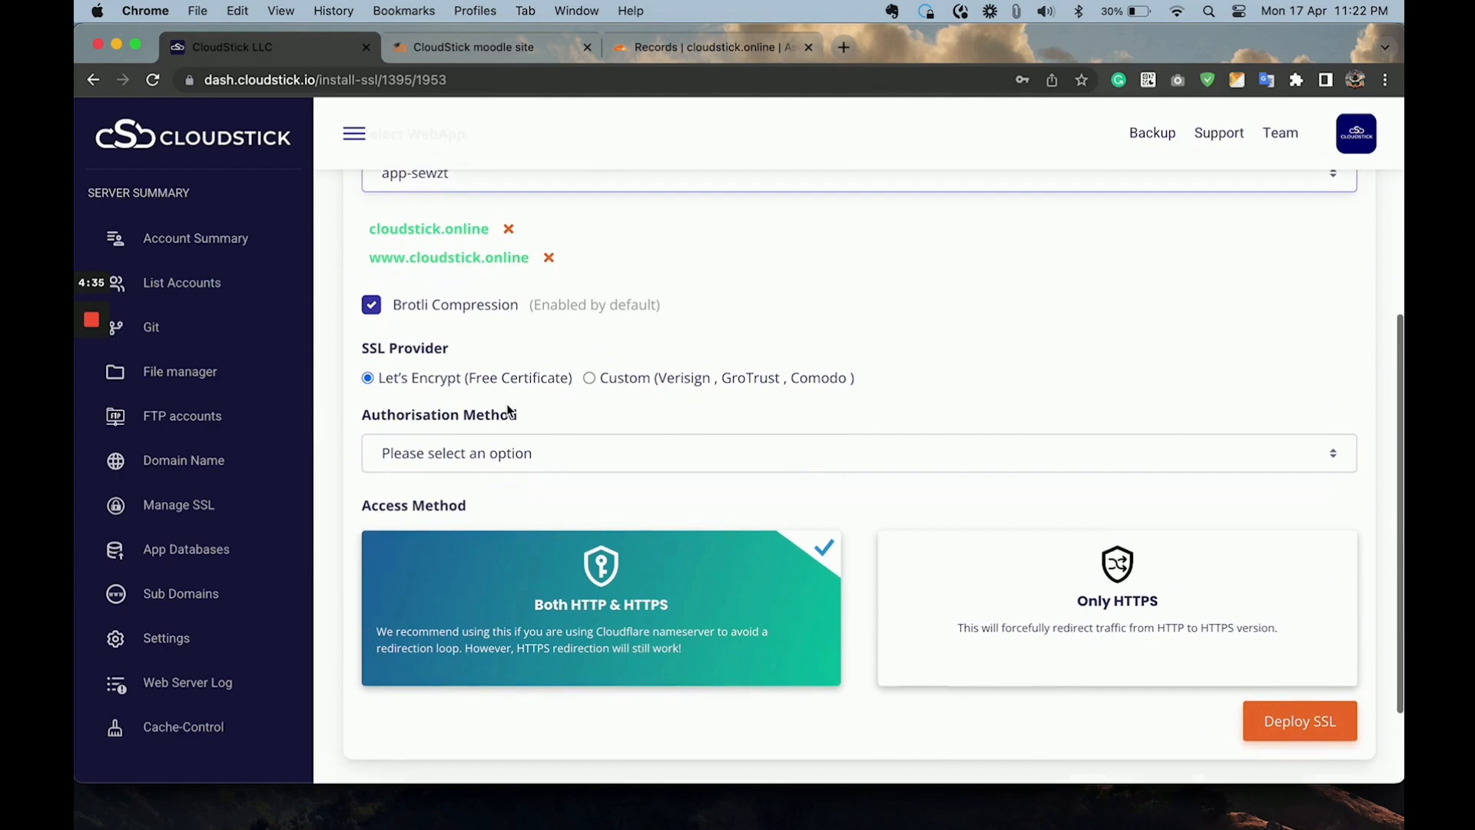
click(449, 450)
click(427, 471)
scroll(984, 638, down, 3)
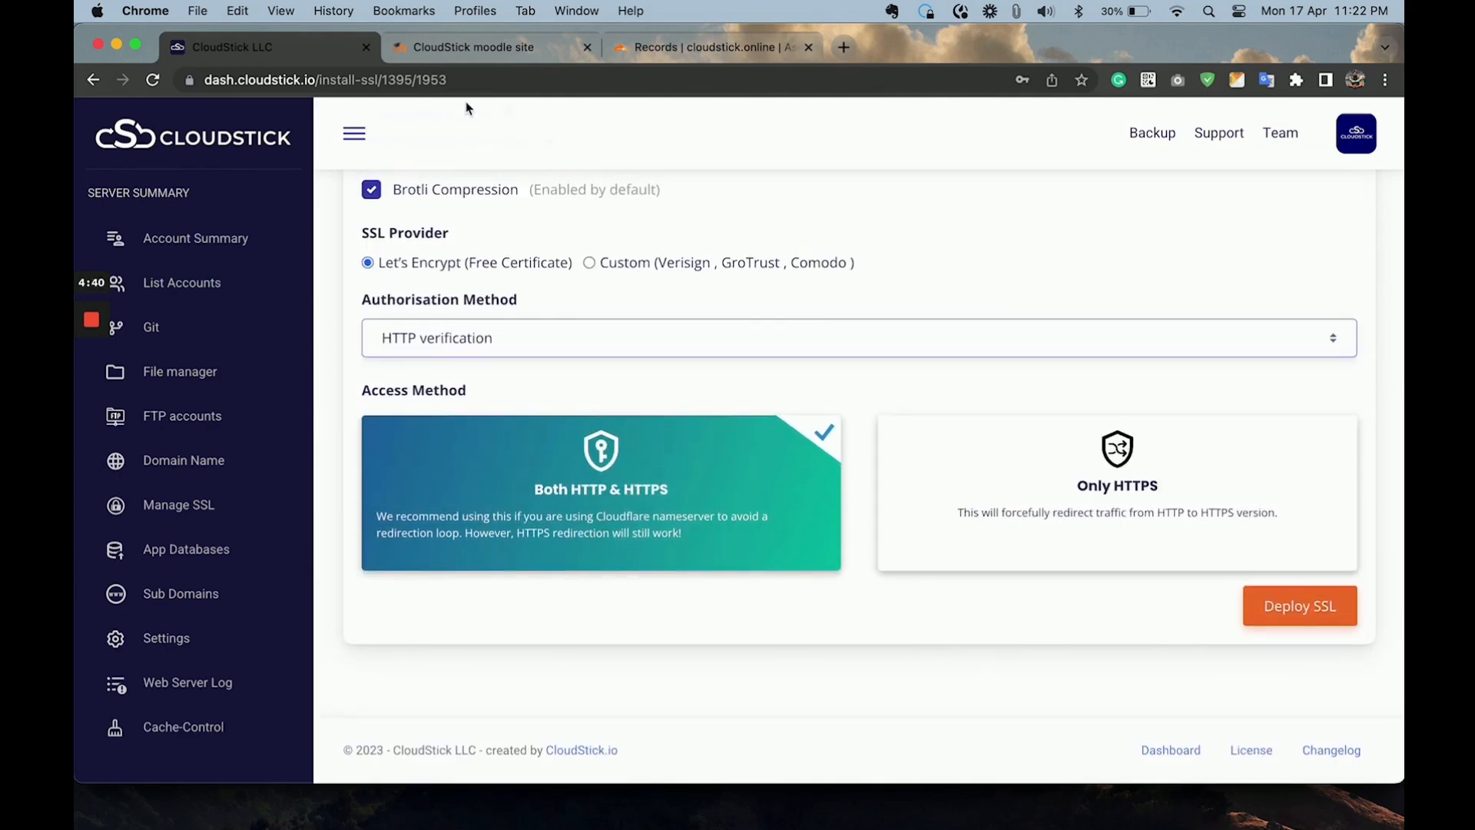
Check the DNS records for cloudstick.online in Cloudflare and view the current Moodle site.
click(736, 55)
scroll(559, 311, up, 3)
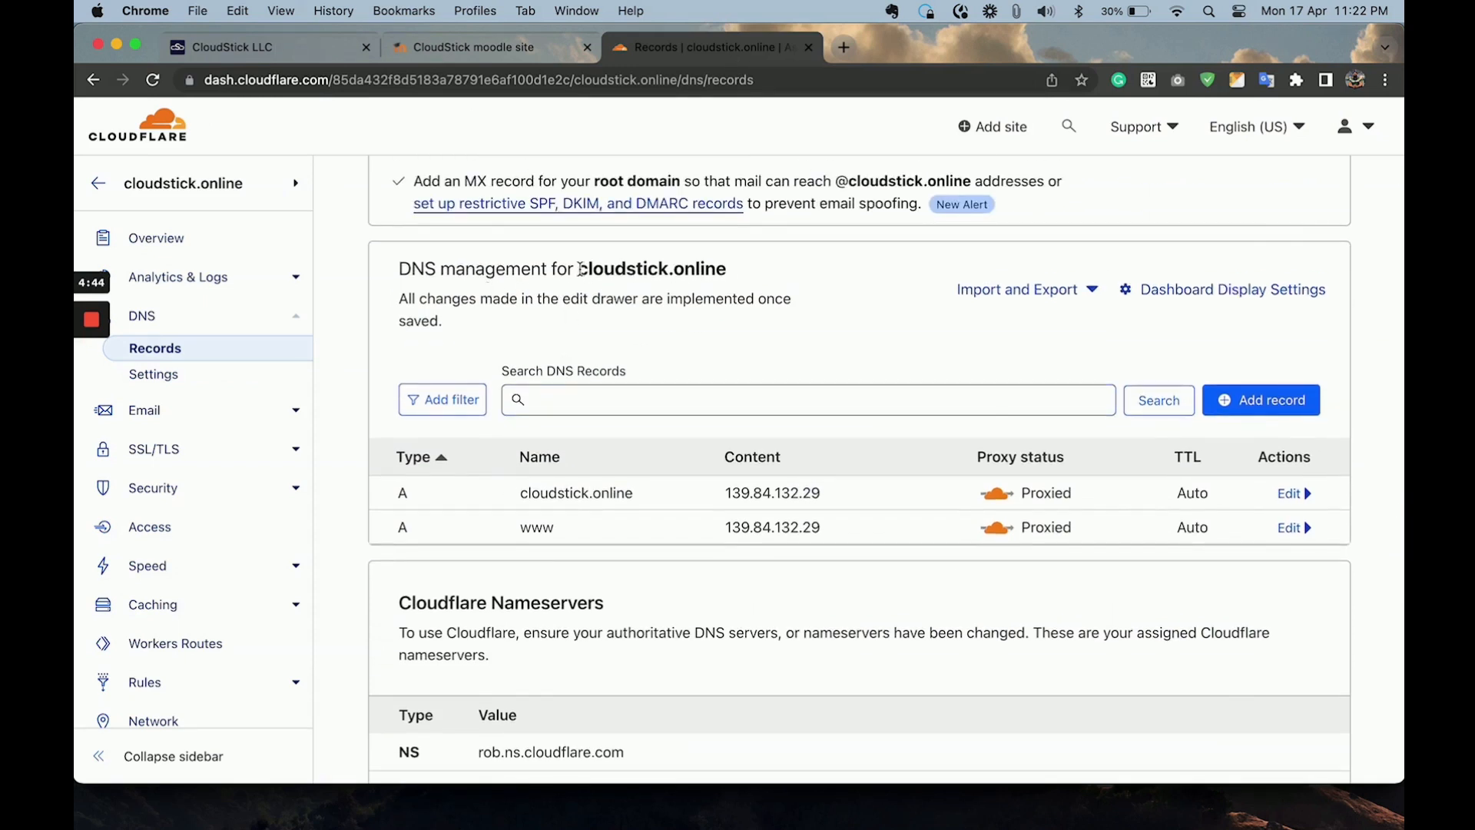
drag(578, 266, 739, 275)
click(654, 337)
click(427, 43)
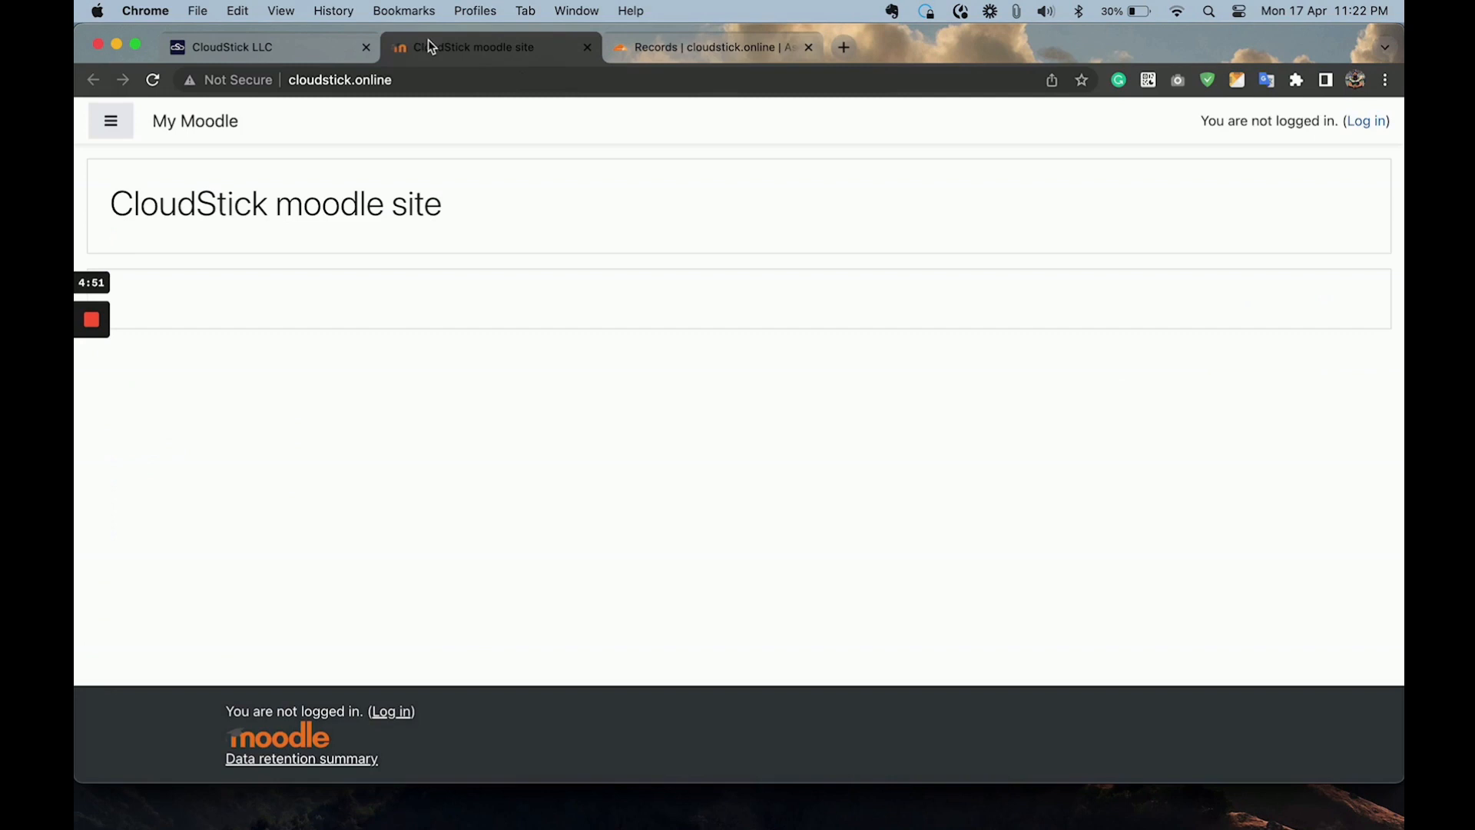
Deploy the Let's Encrypt SSL certificate for app-sewzt with both HTTP and HTTPS access.
click(275, 49)
click(1300, 607)
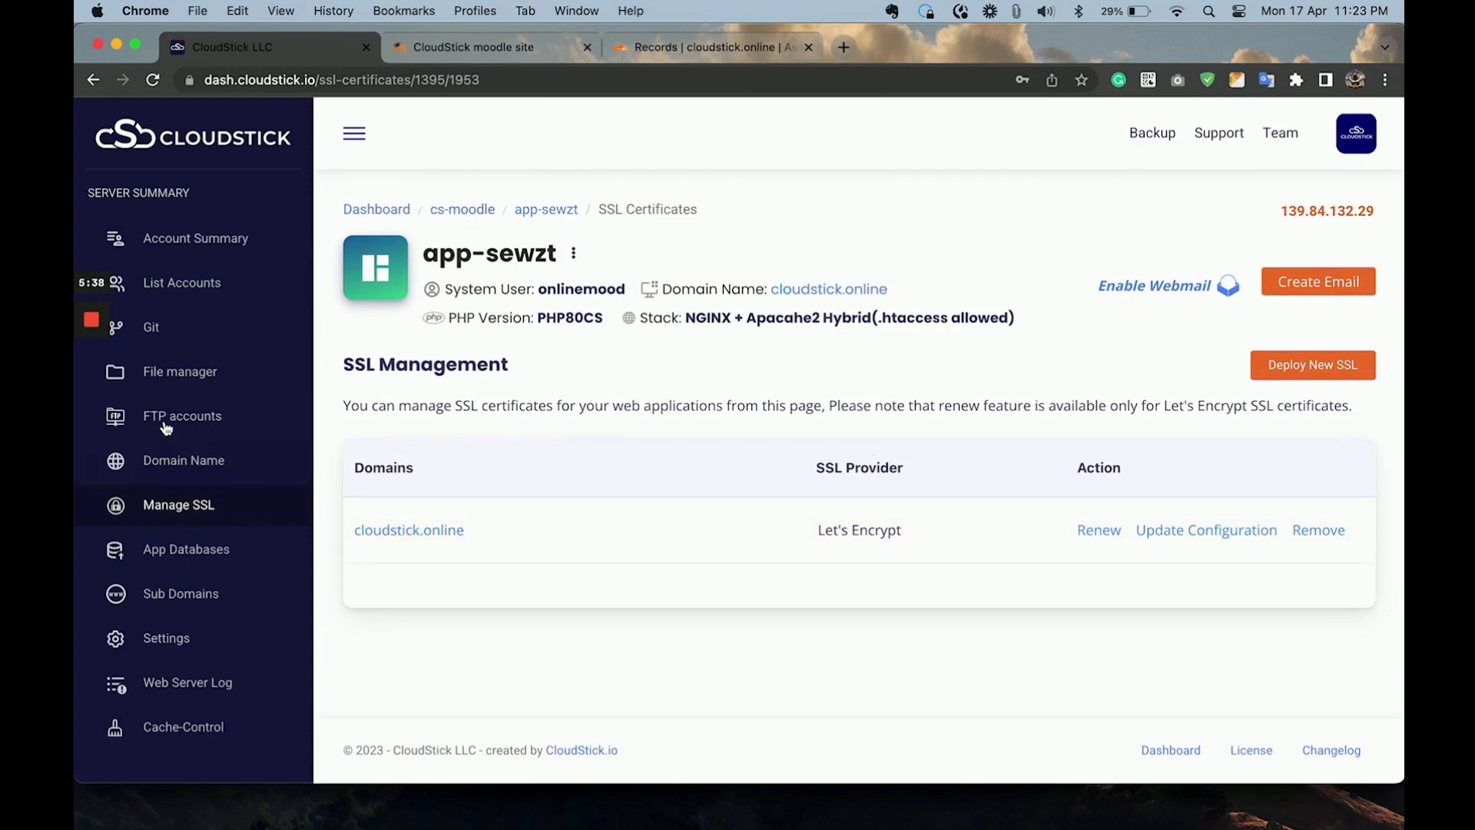
Open config.php from the public folder of app-sewzt in the file editor.
click(192, 374)
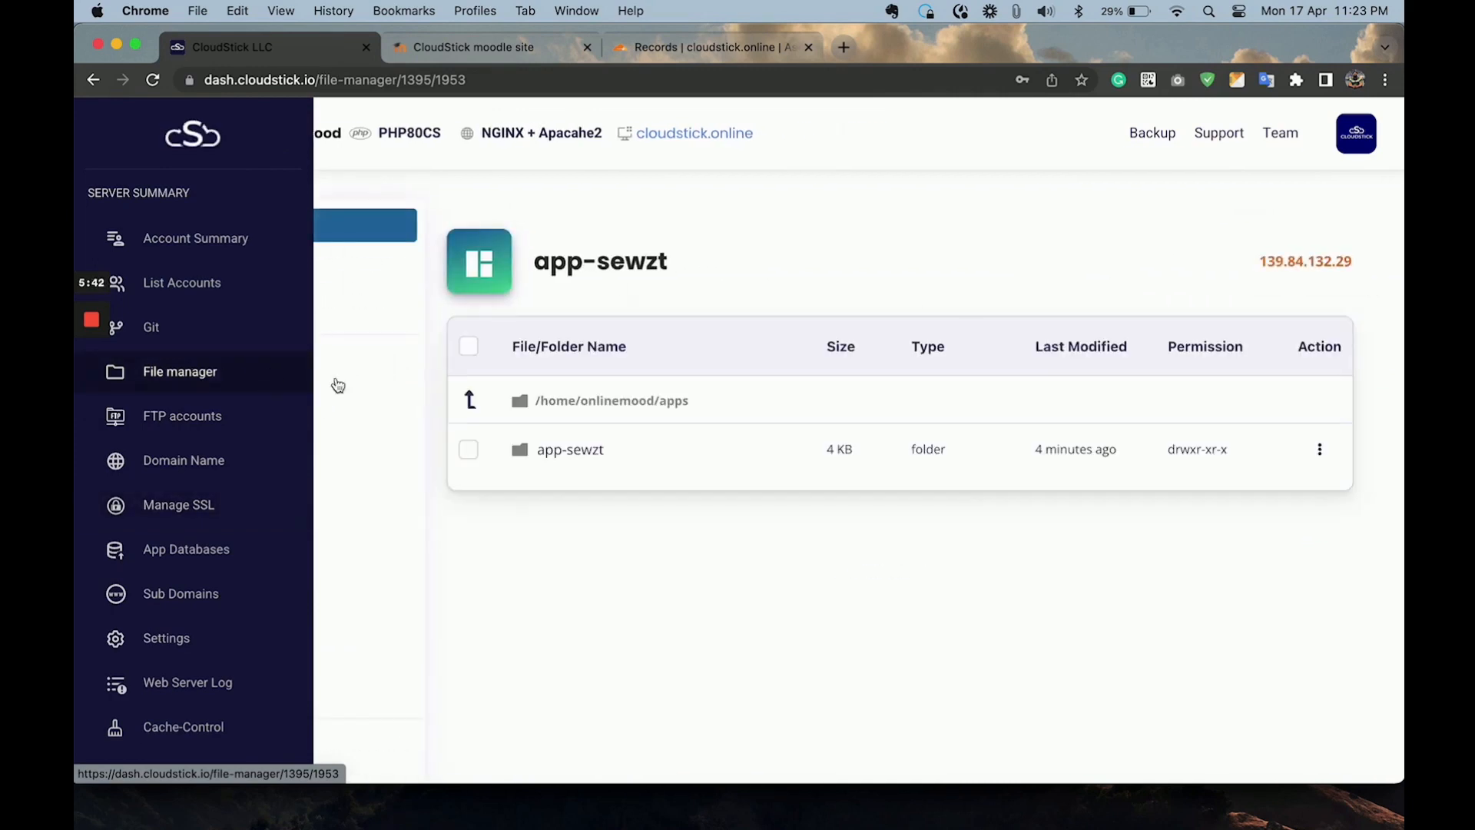
click(576, 451)
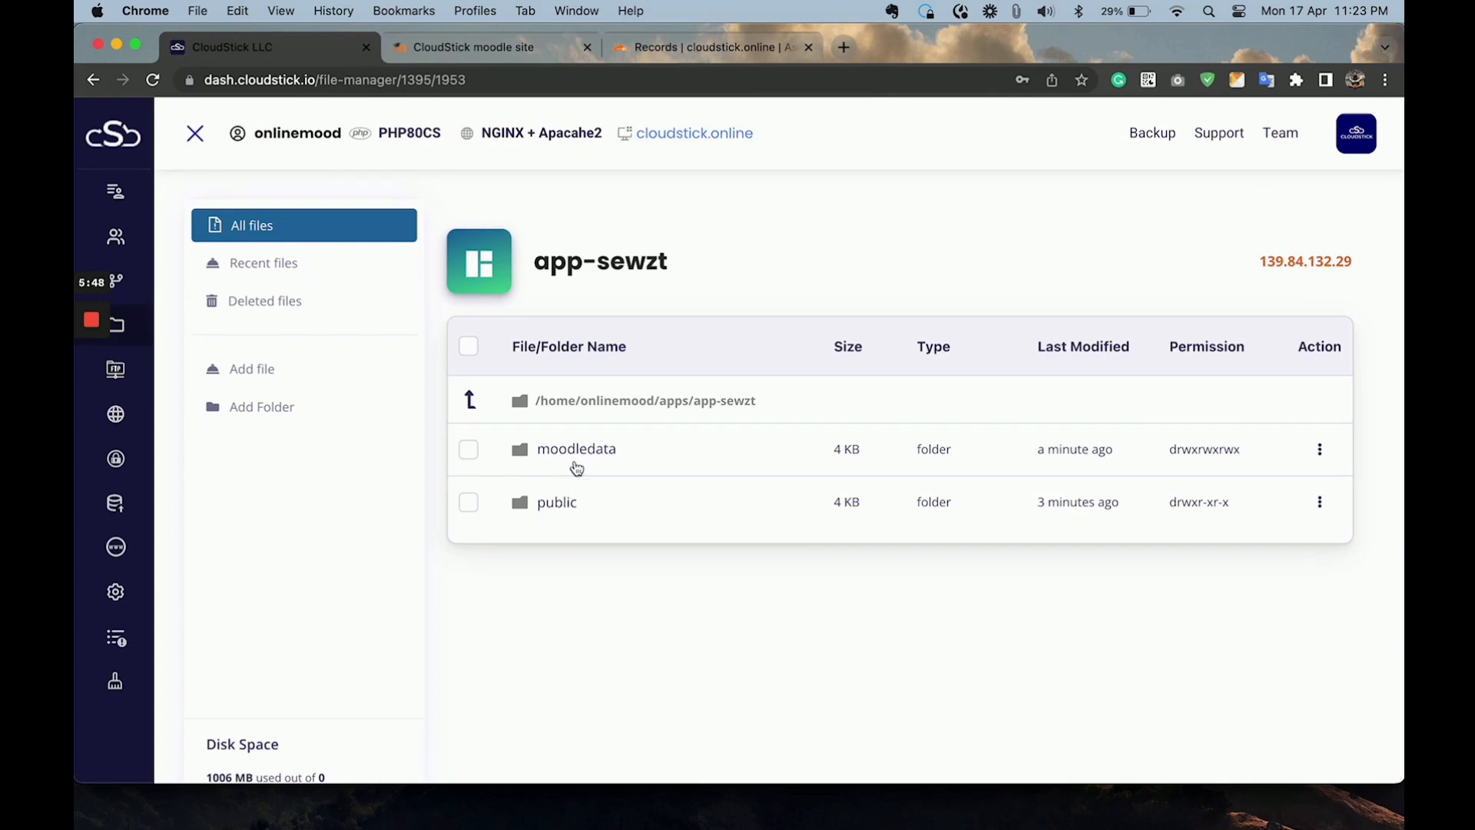
click(557, 503)
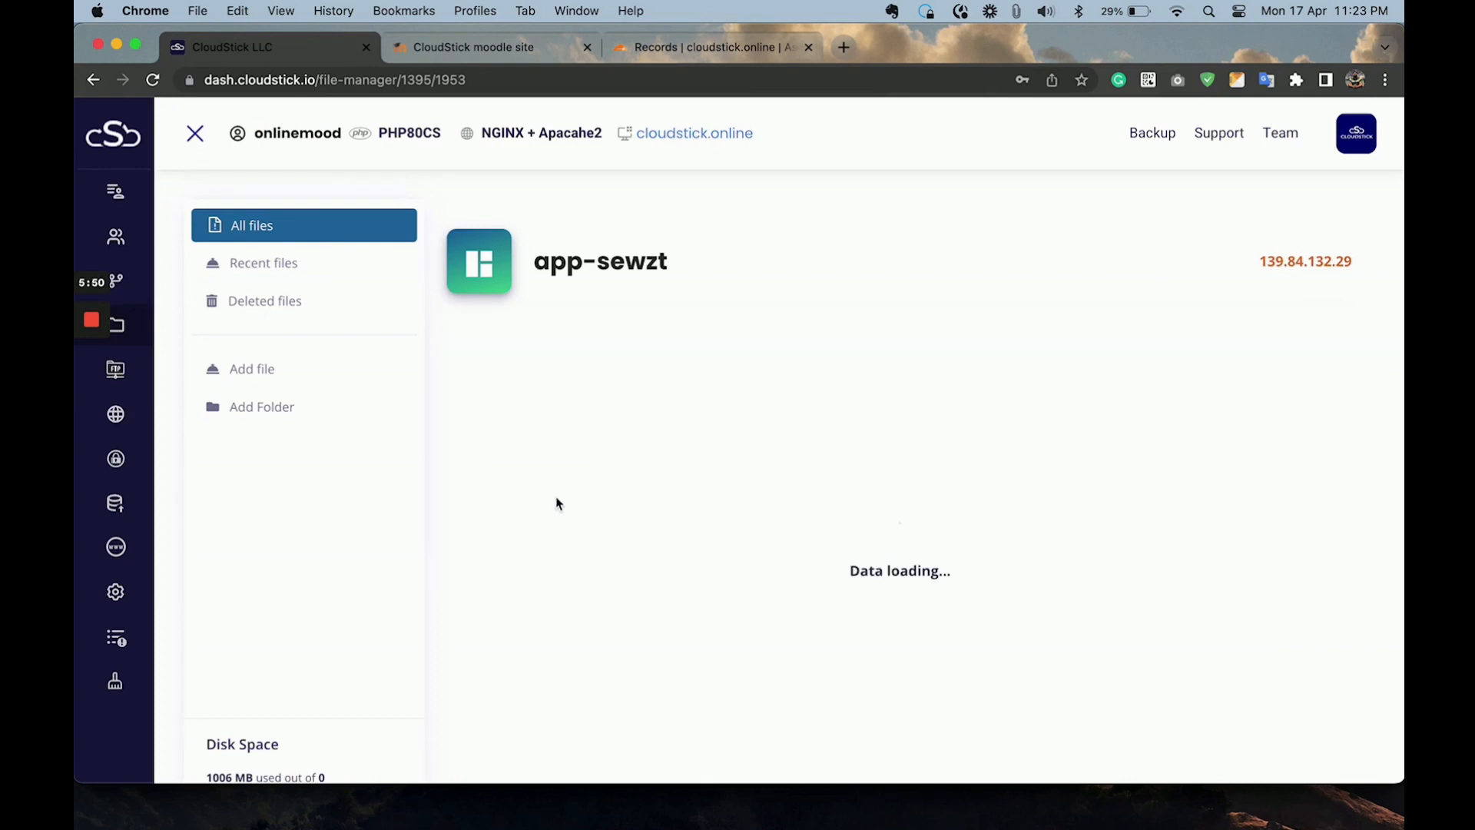
scroll(619, 474, down, 3)
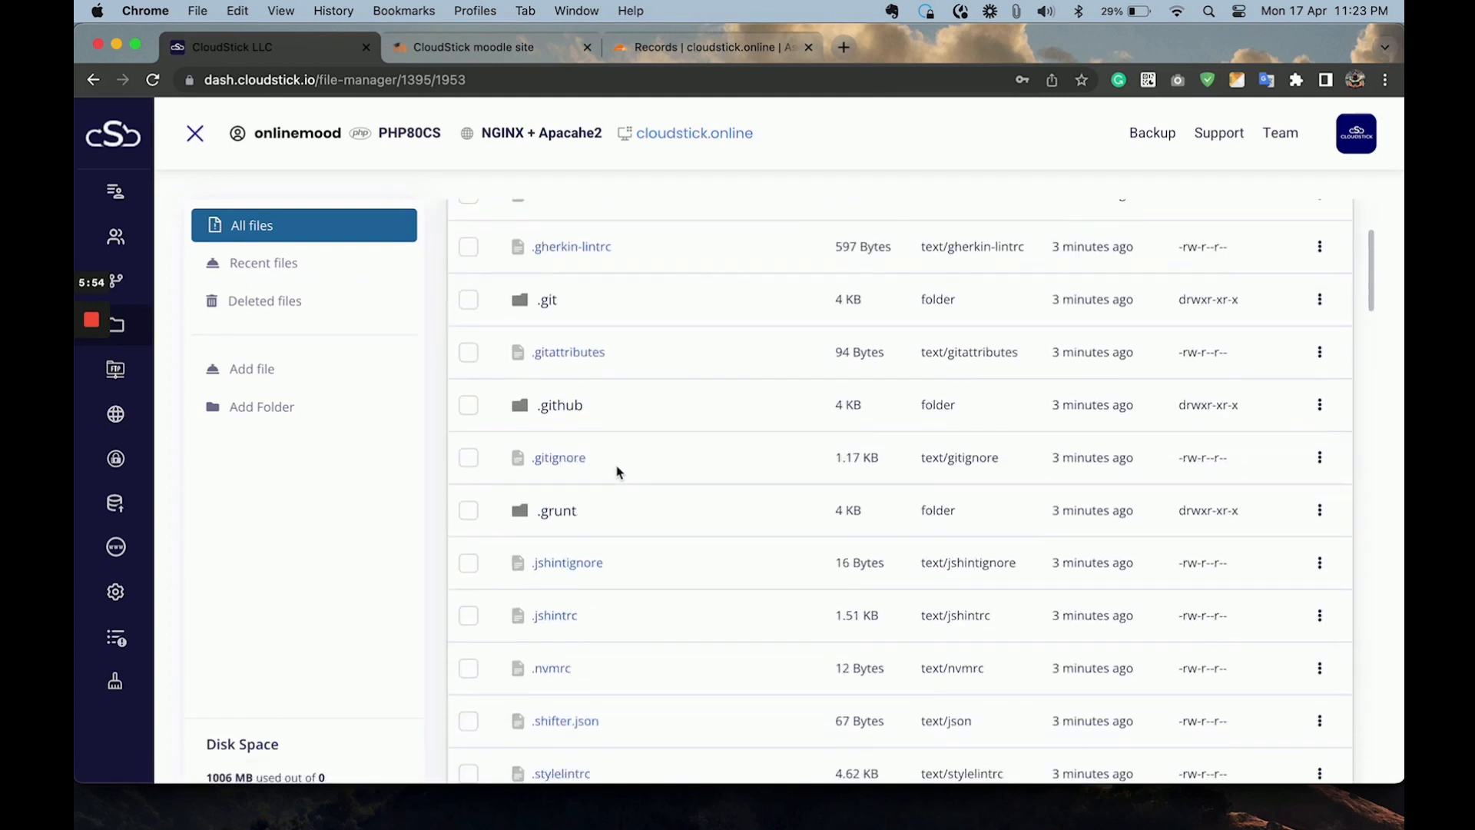
scroll(612, 472, down, 5)
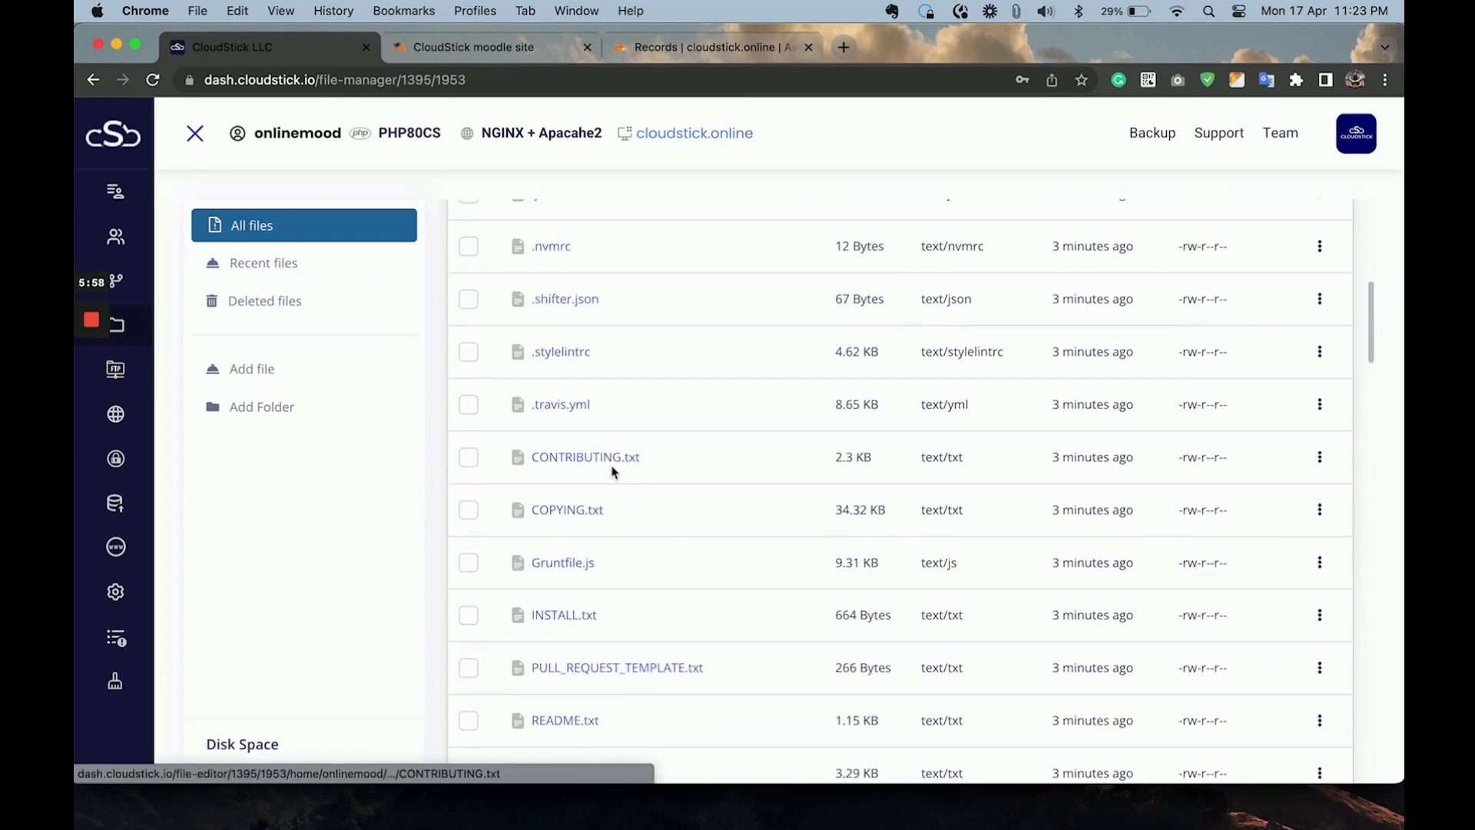
scroll(612, 471, down, 5)
scroll(612, 472, down, 8)
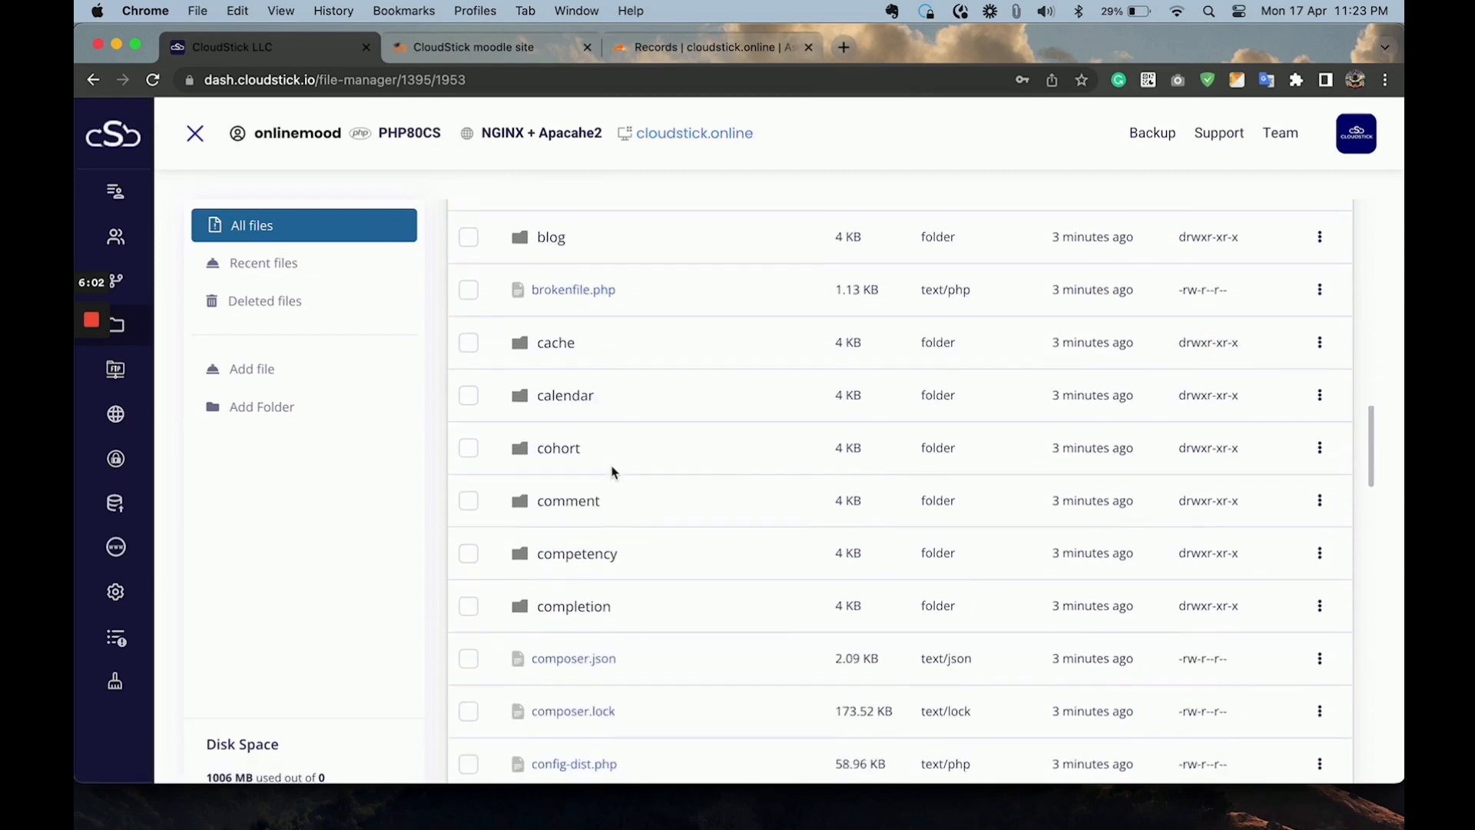
scroll(612, 472, down, 3)
click(569, 555)
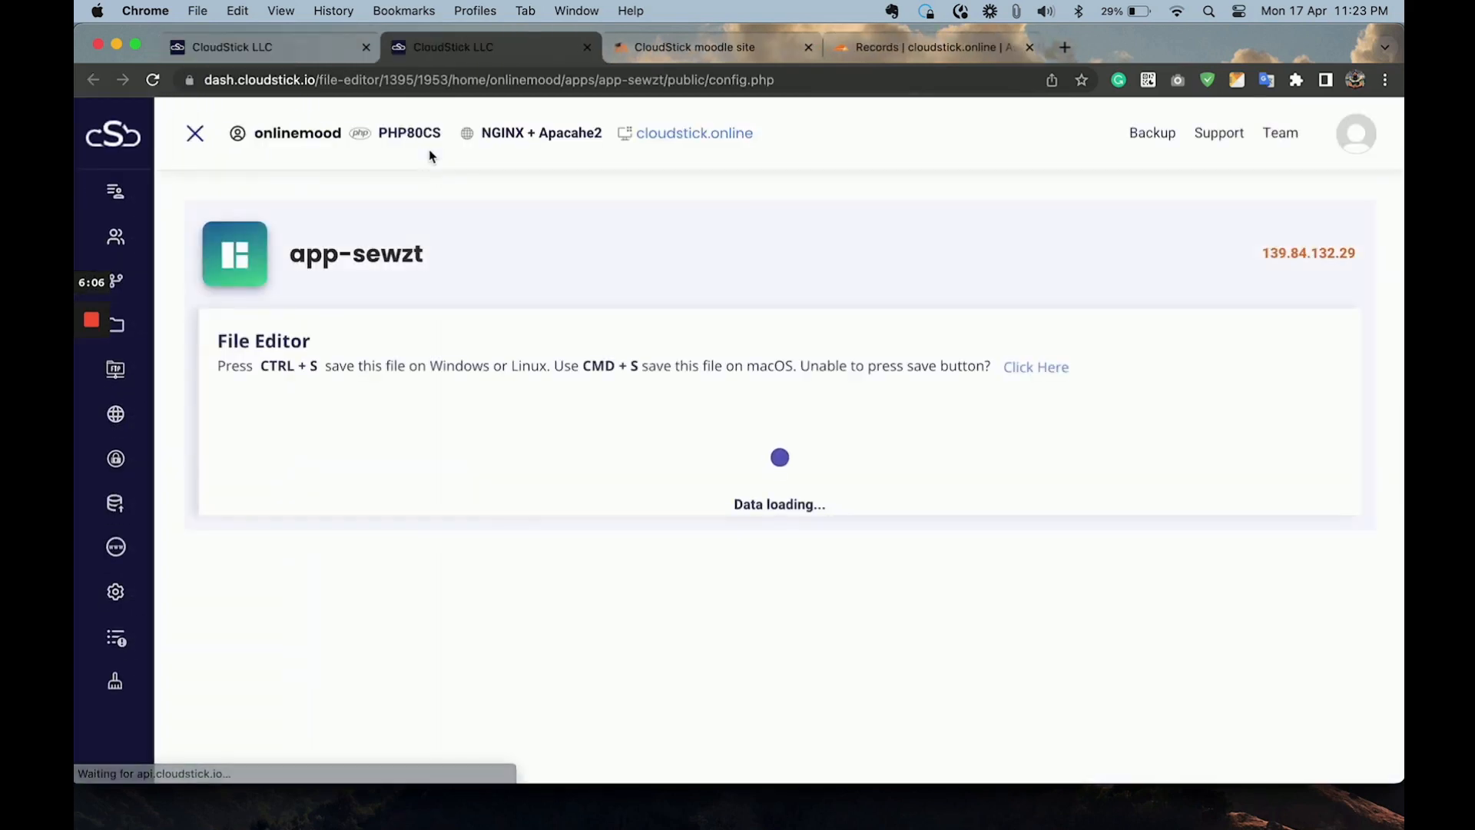
scroll(550, 301, down, 3)
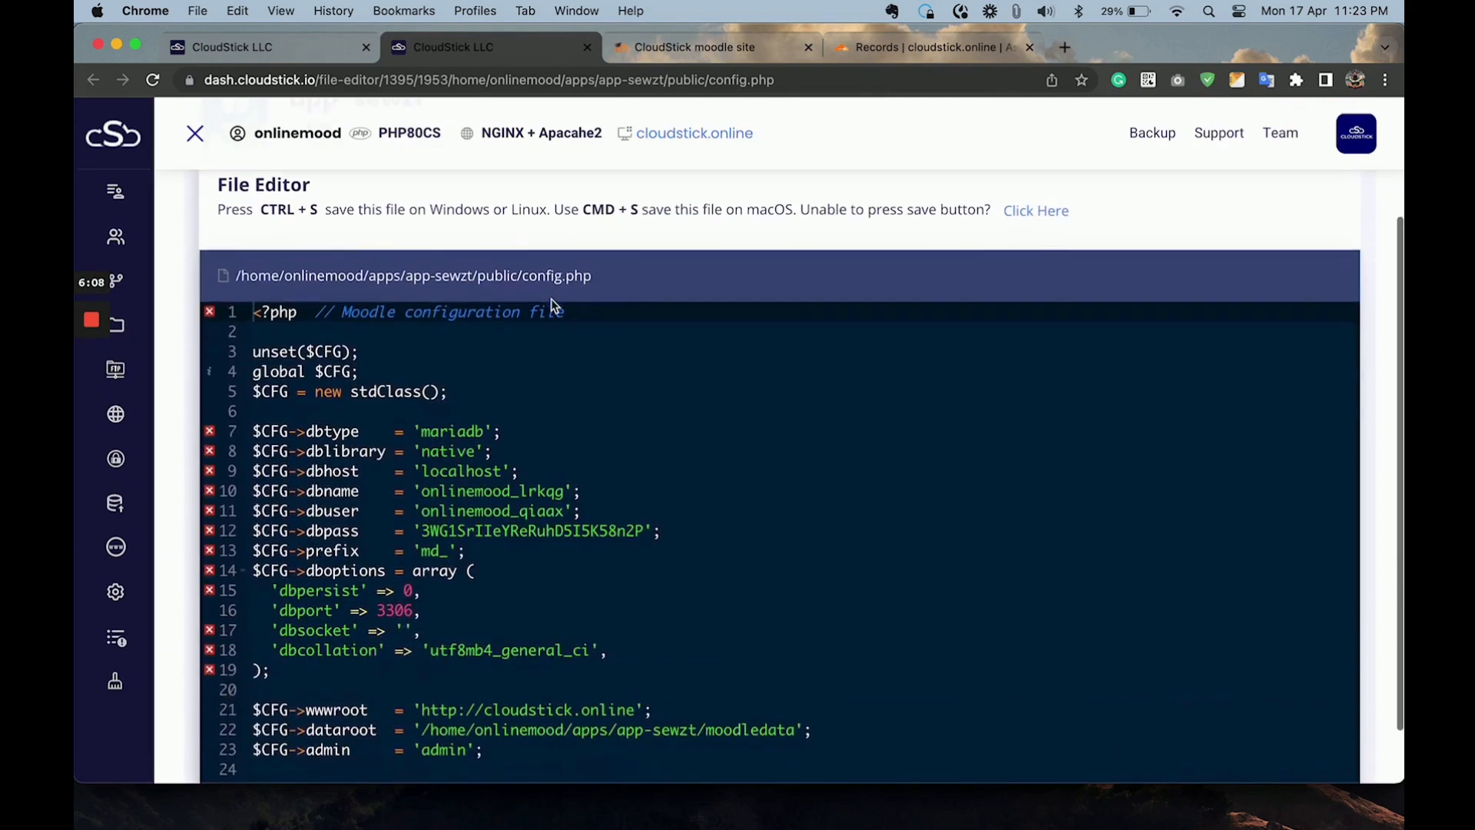
scroll(551, 300, down, 2)
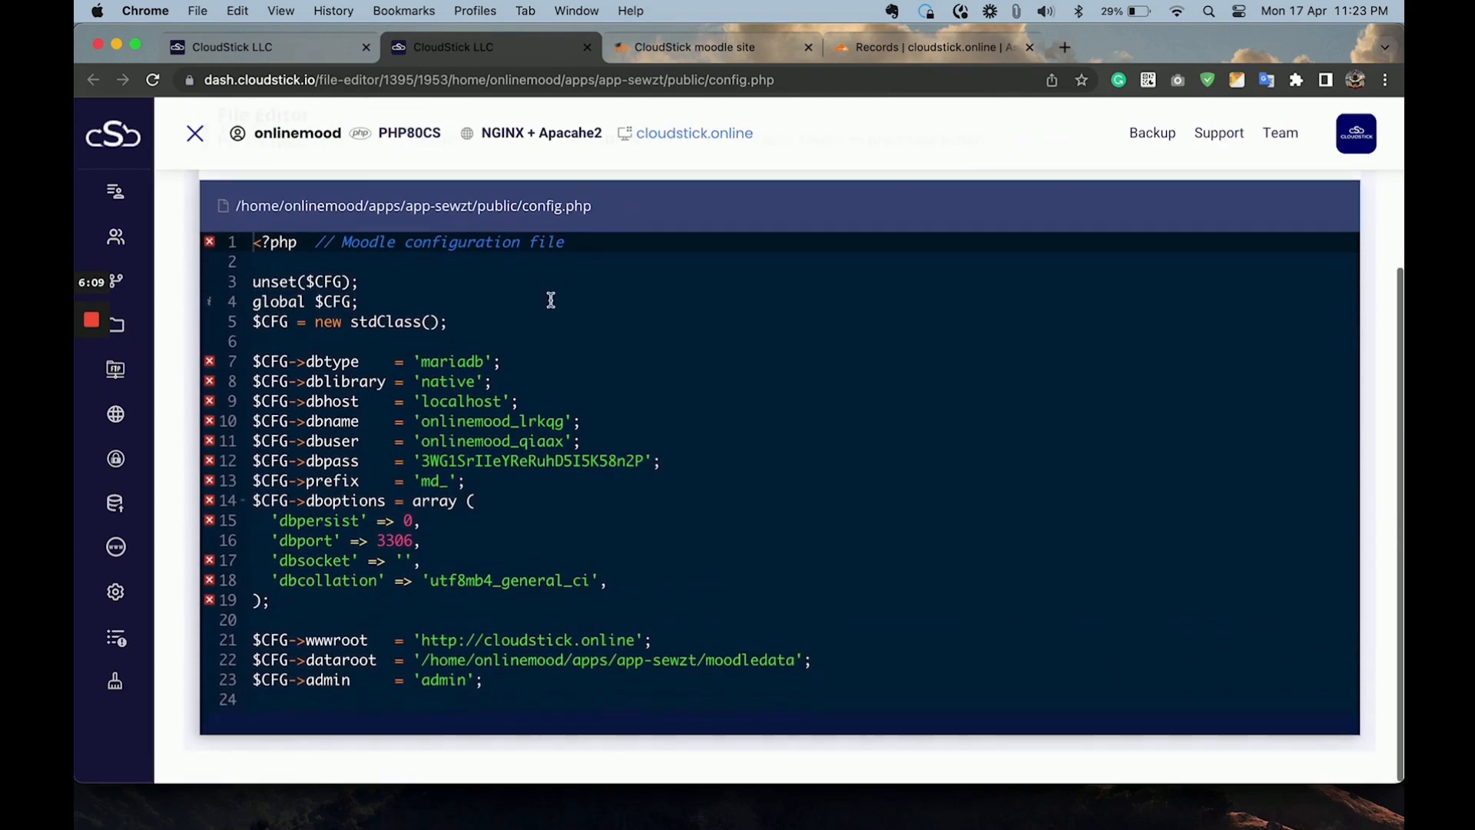
click(456, 647)
text(s)
scroll(758, 449, up, 3)
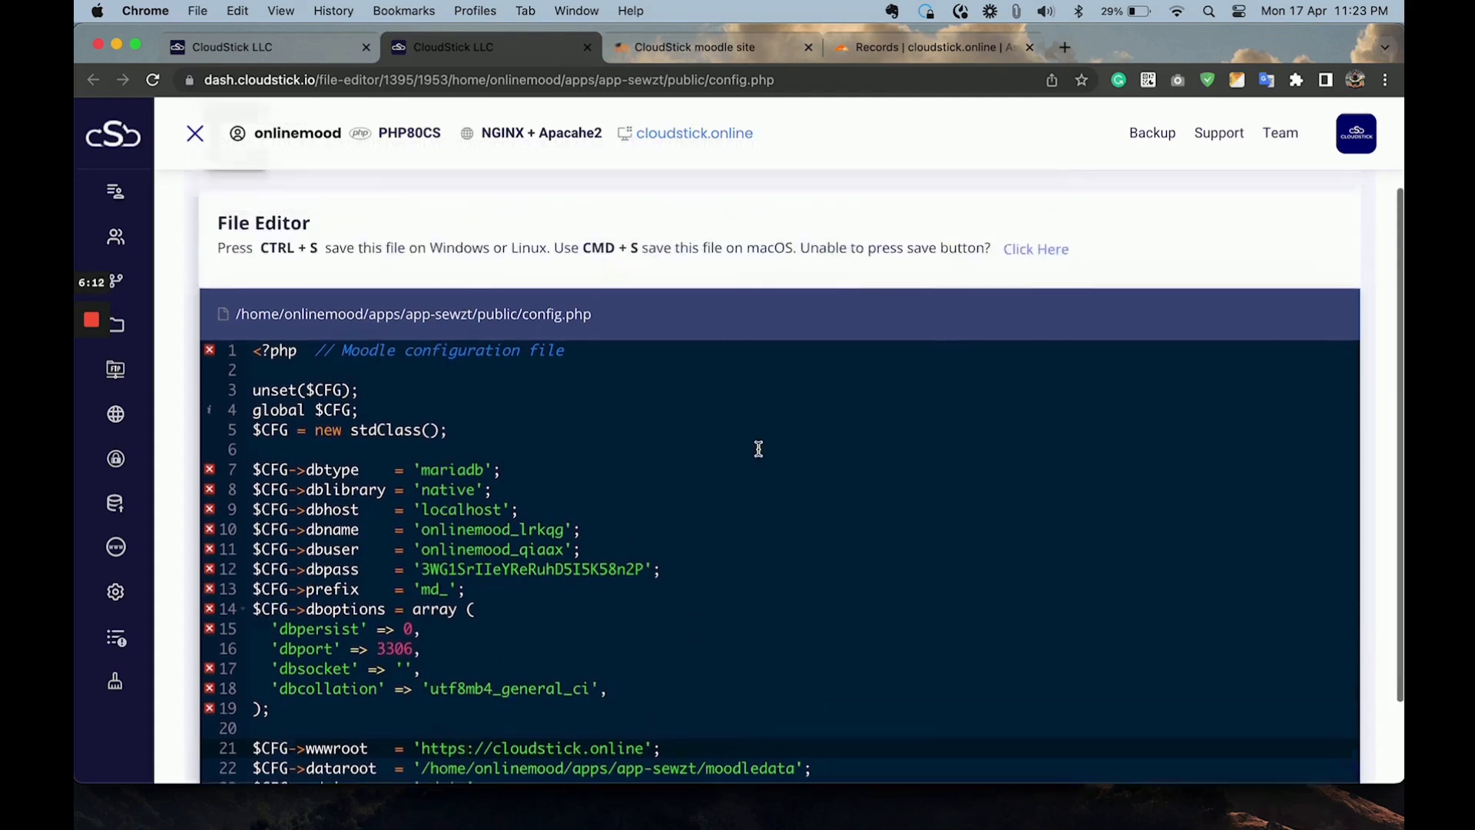
scroll(758, 449, up, 2)
click(1033, 345)
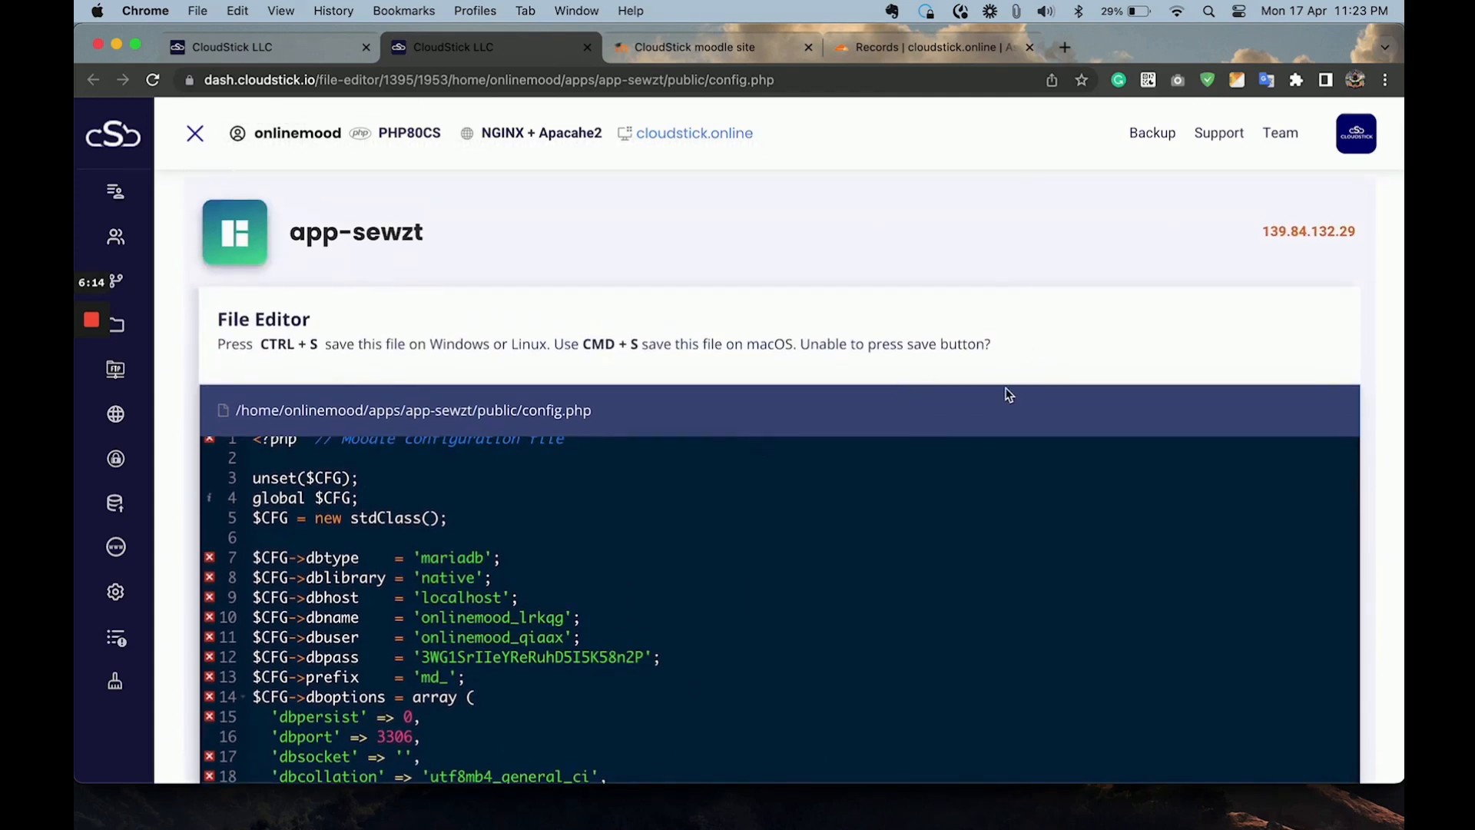
click(715, 58)
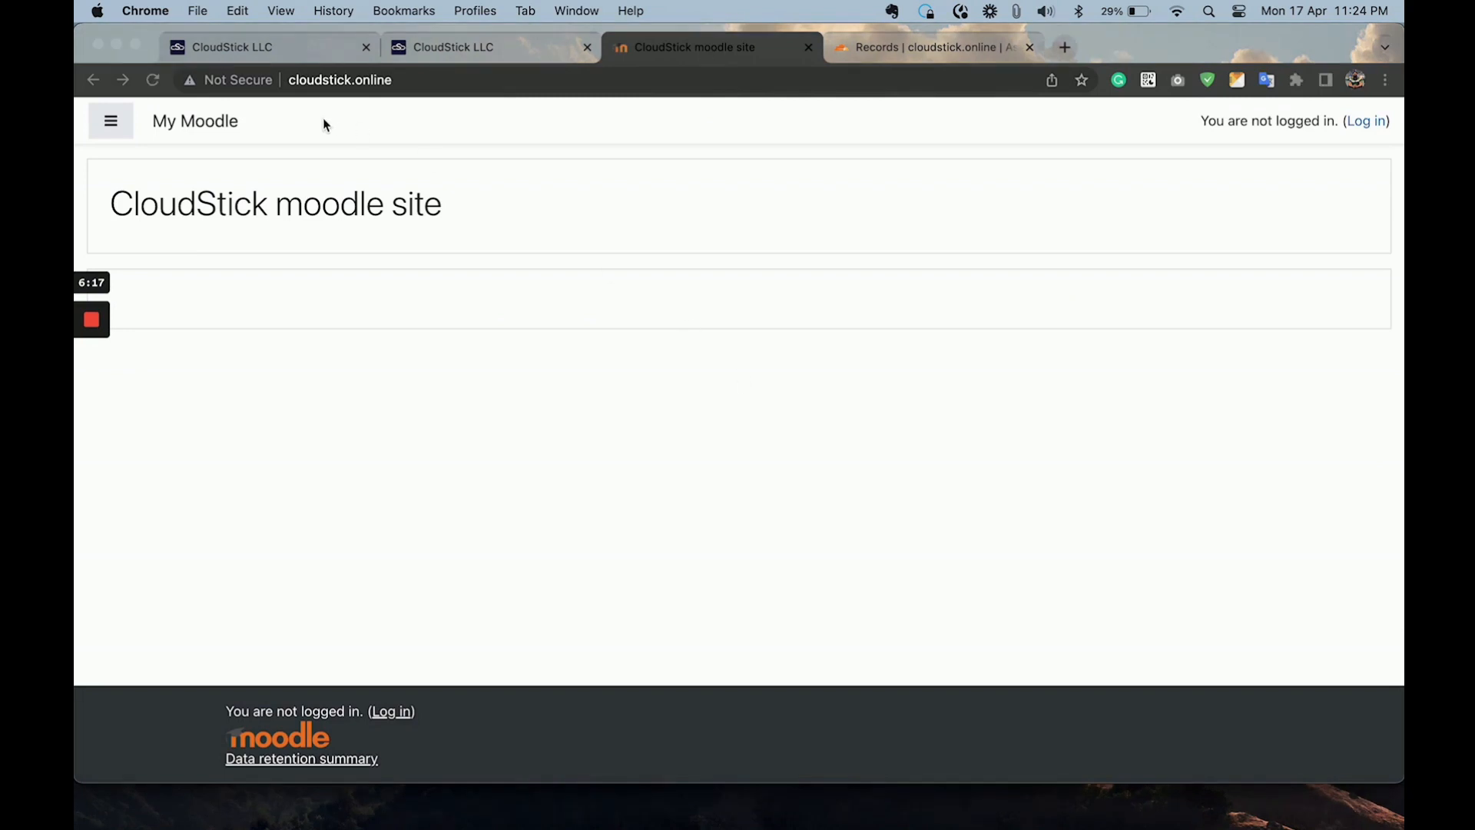
click(154, 88)
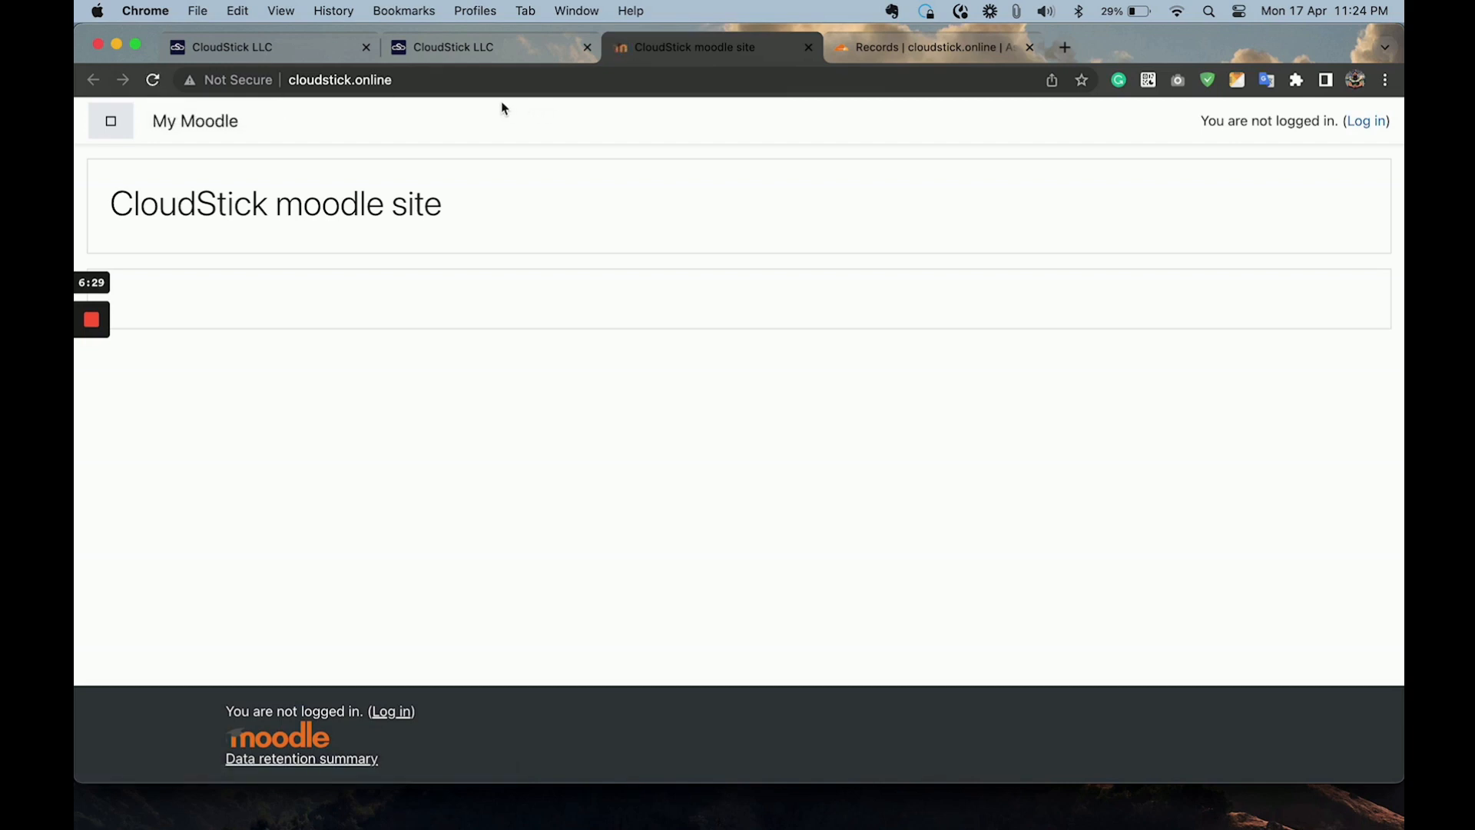
click(330, 80)
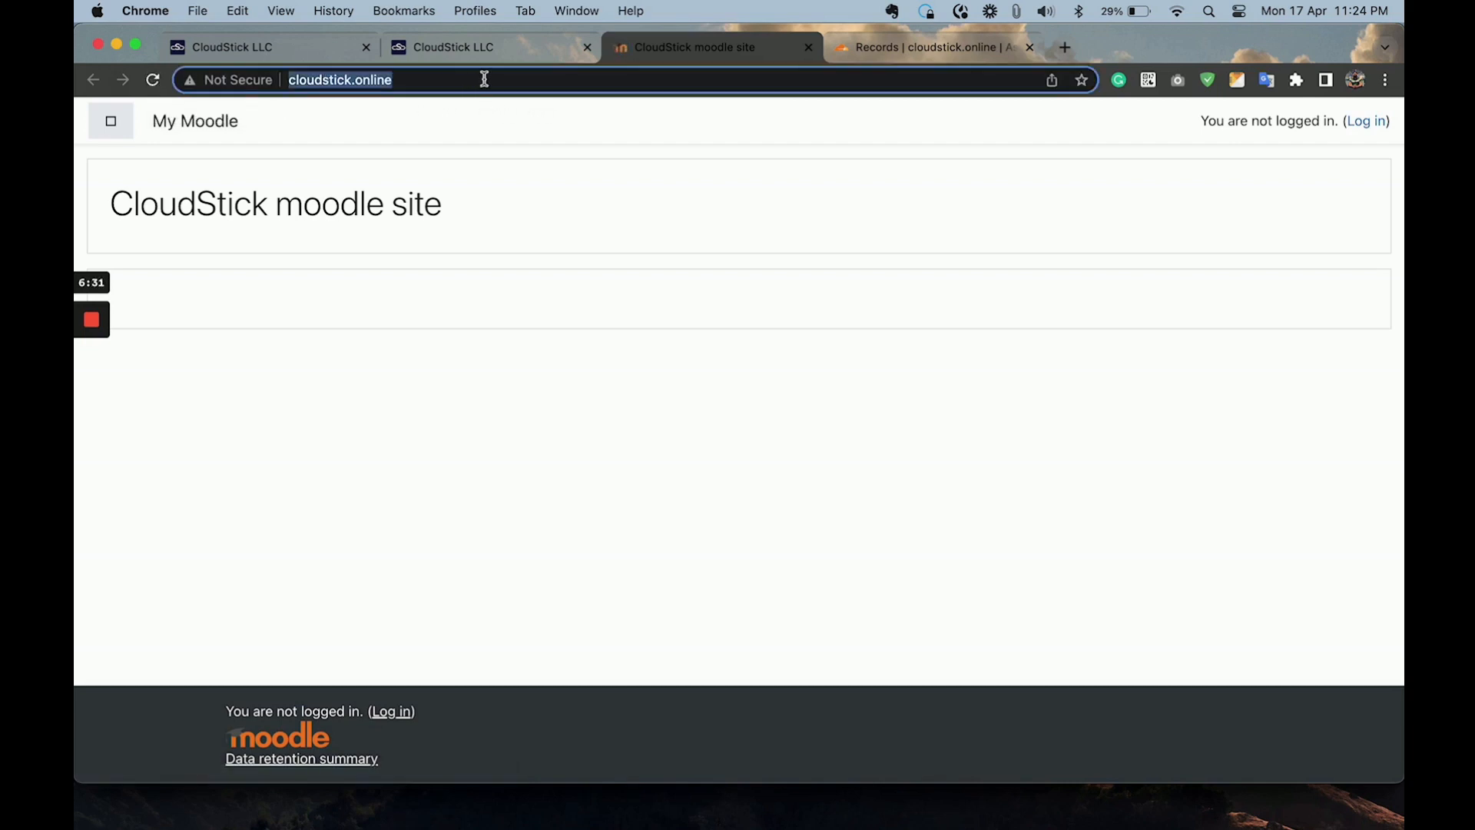
key(Left)
text(https:/)
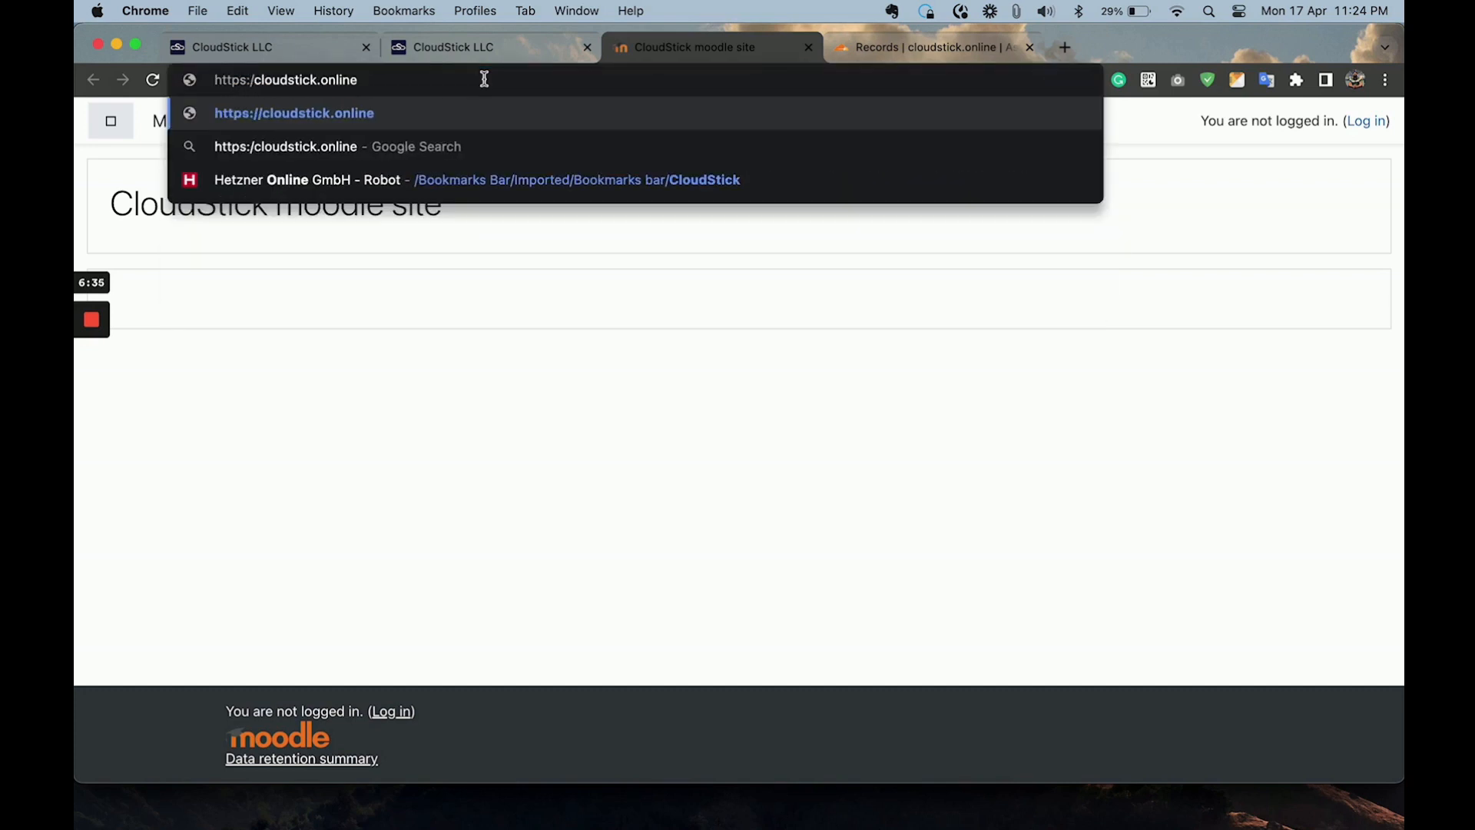
text(/)
key(Return)
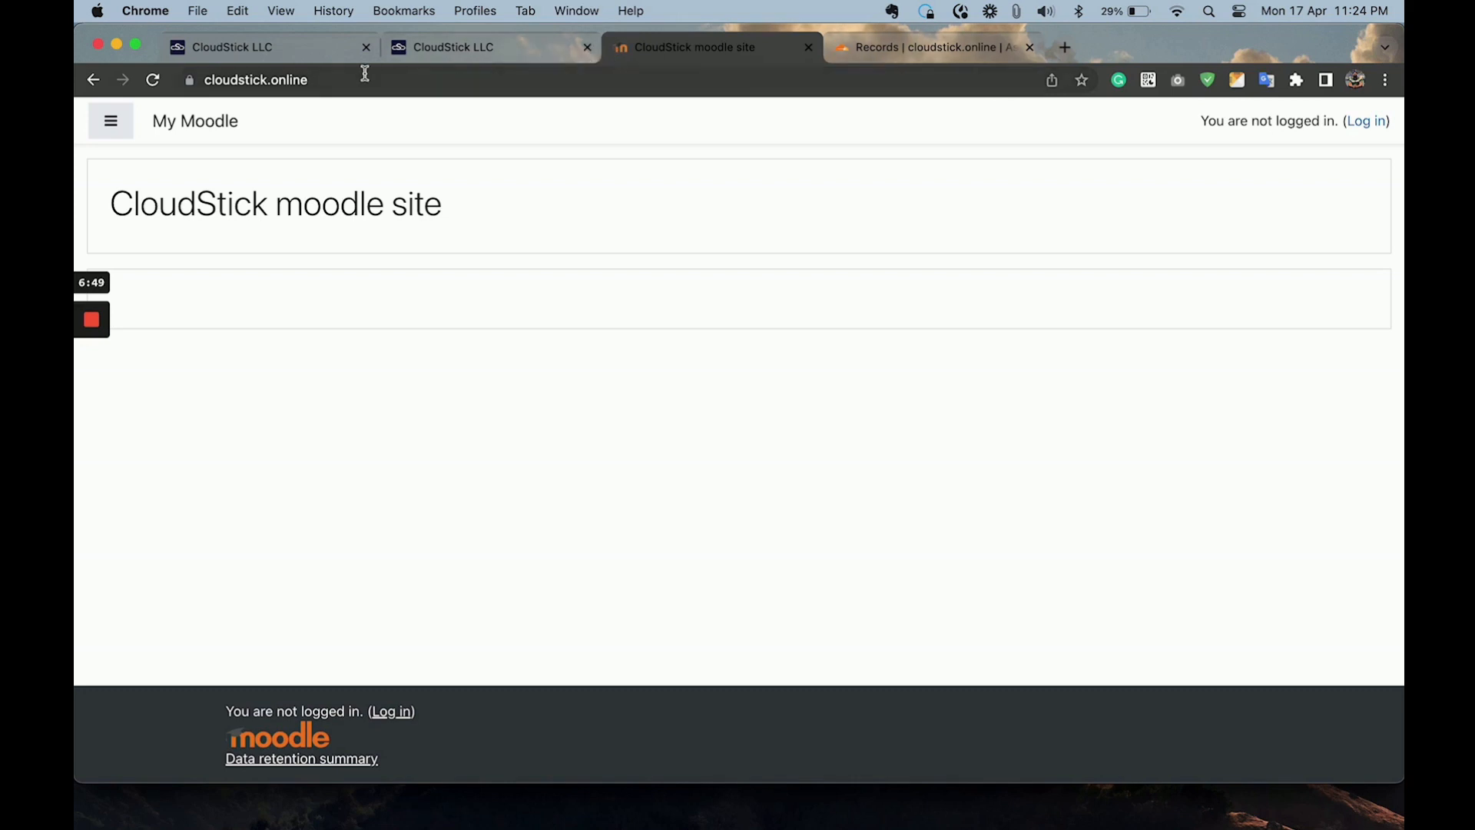
Switch the access method of the cloudstick.online SSL certificate to Enable HSTS and update its configuration.
click(479, 45)
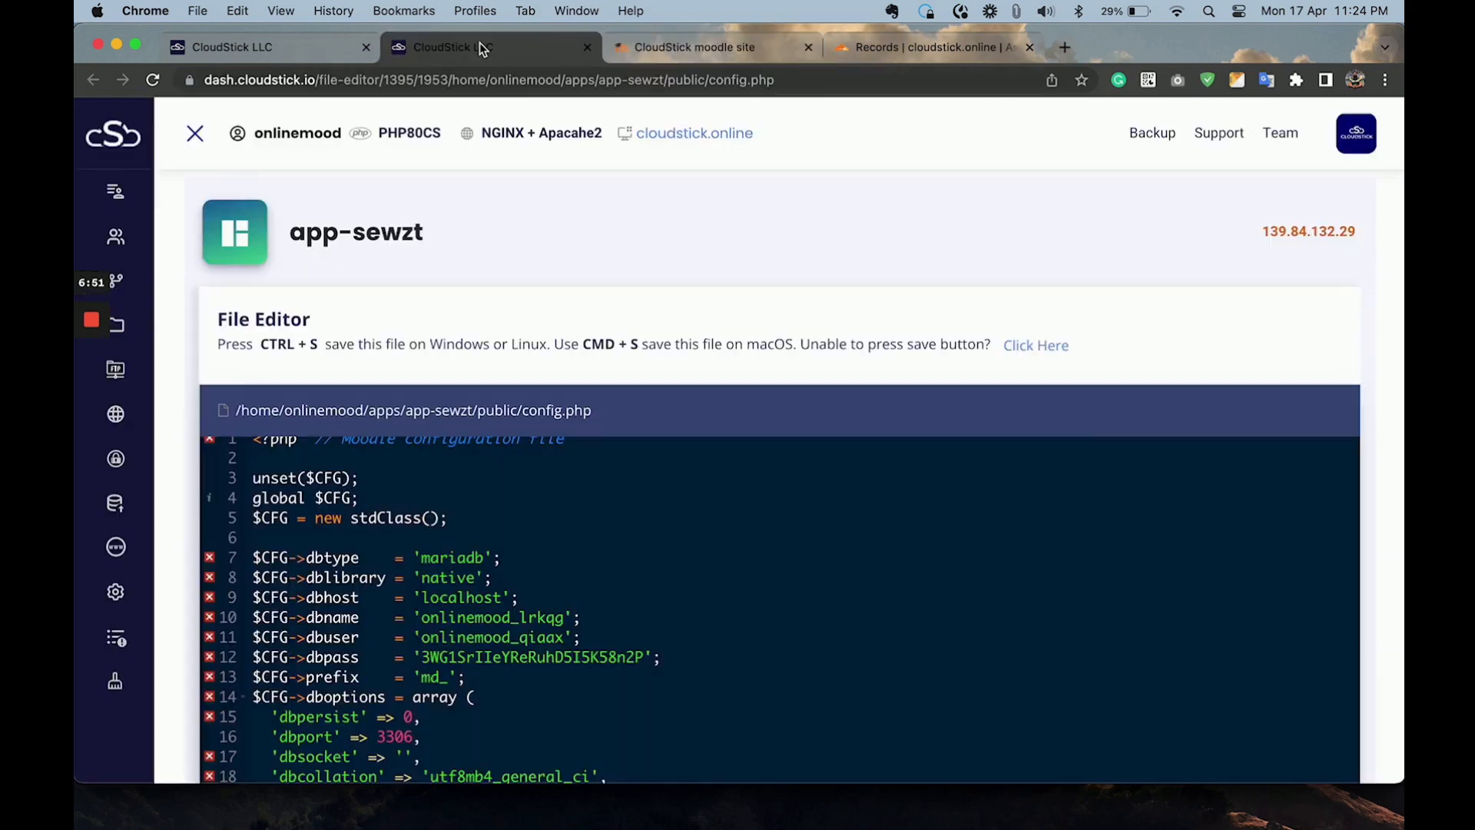
mouse_move(101, 453)
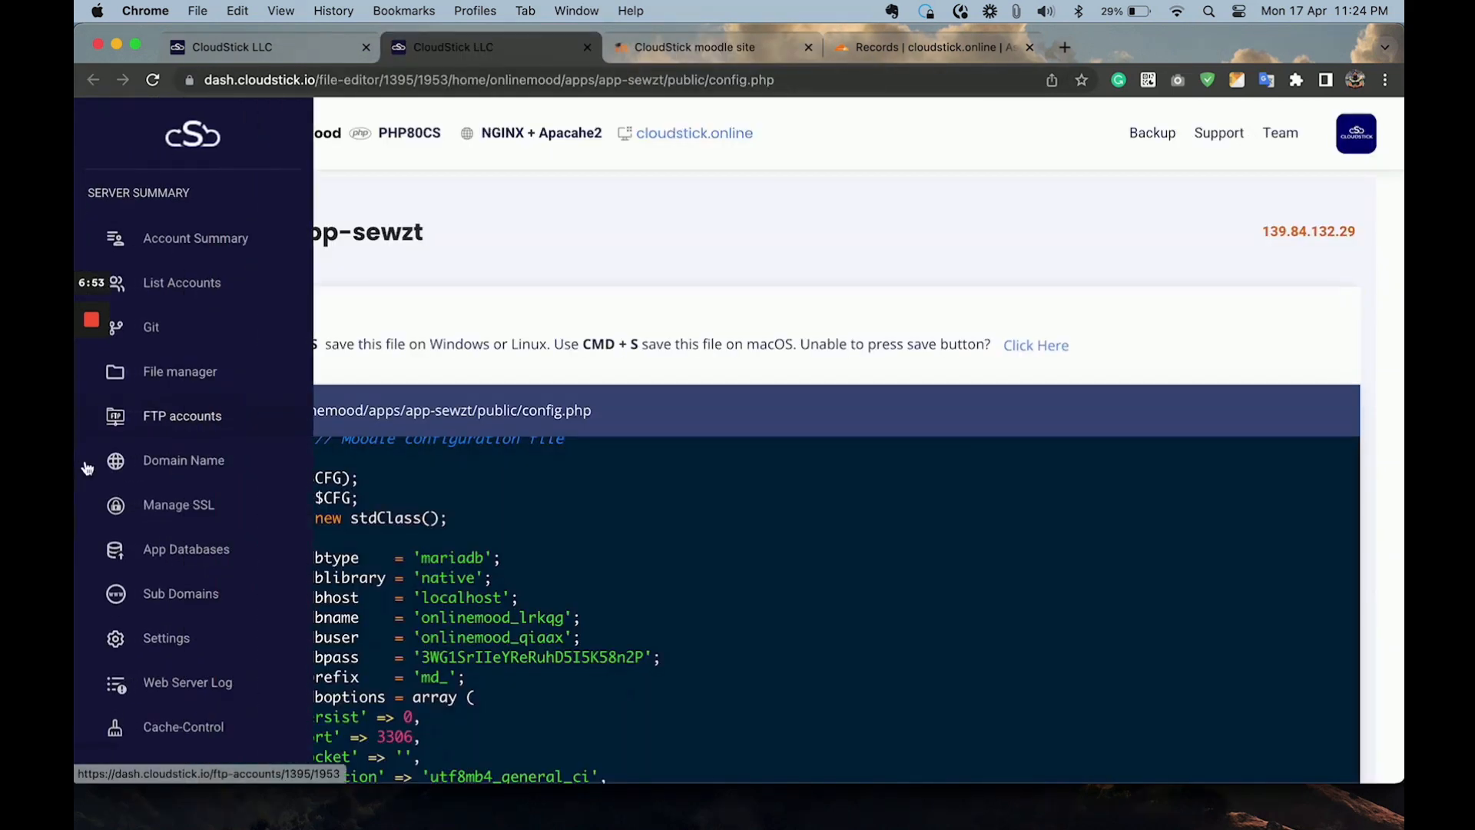
click(173, 513)
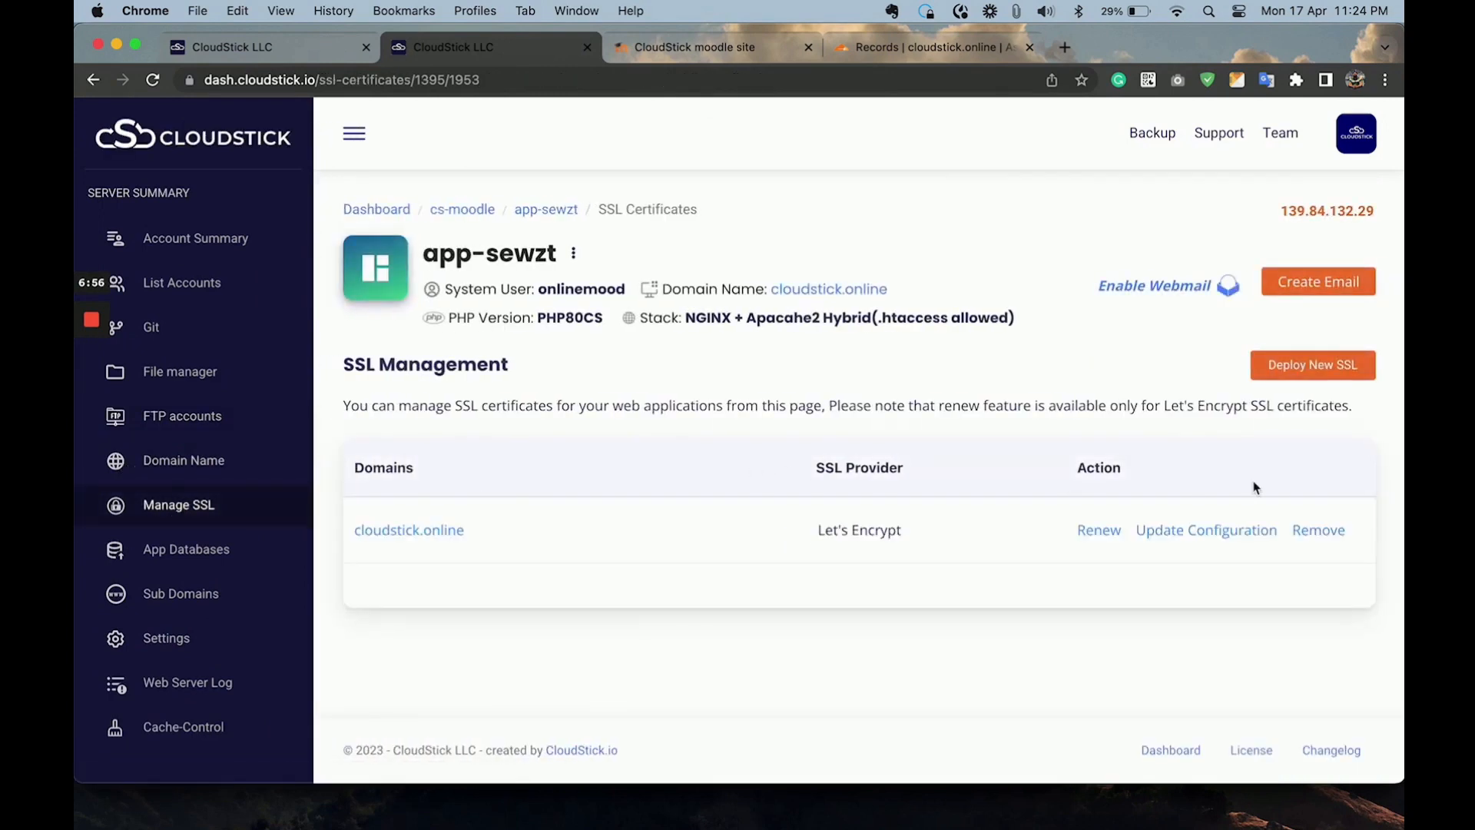
click(1203, 528)
scroll(999, 631, down, 5)
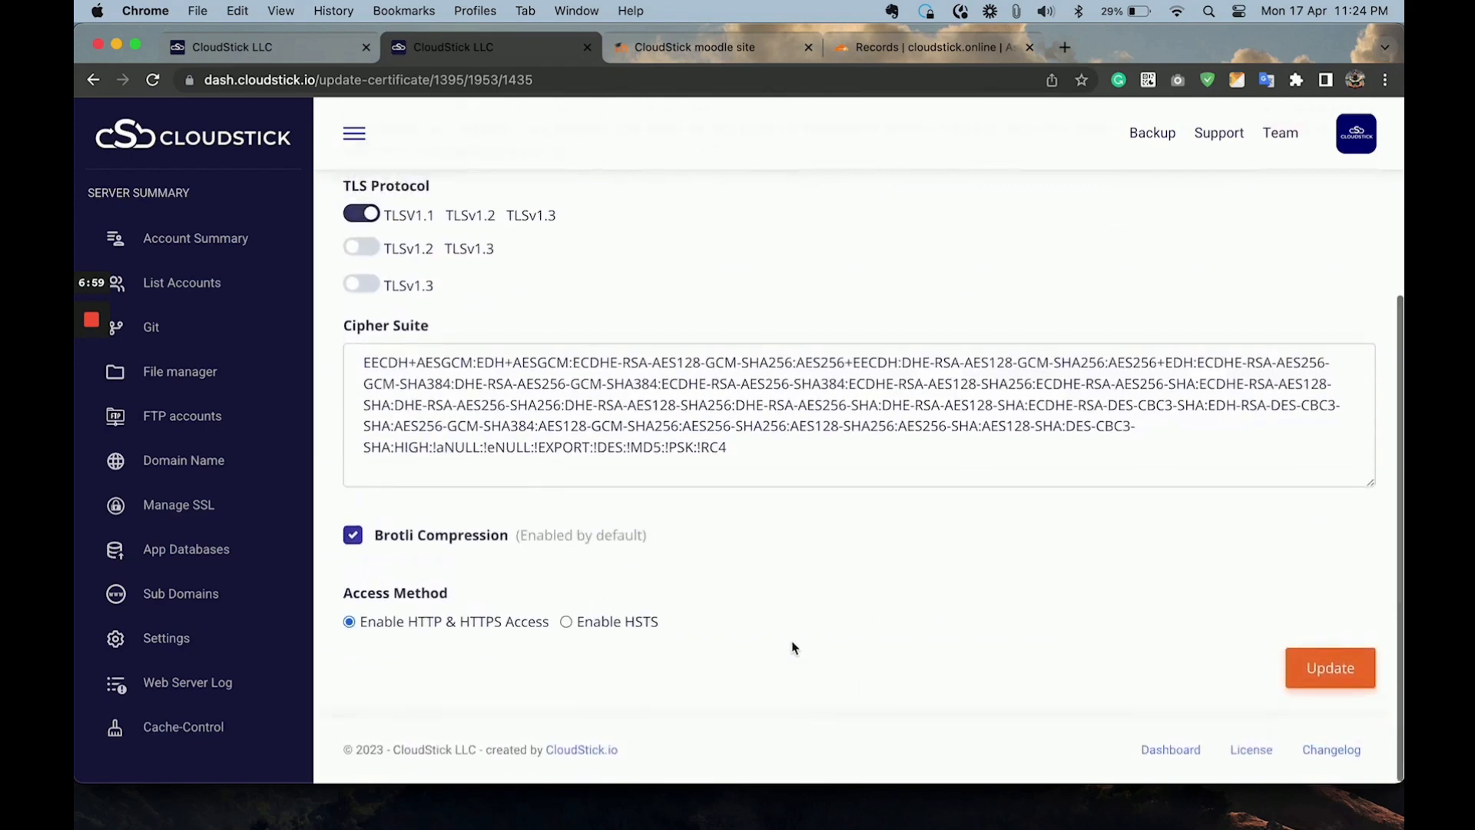
click(596, 624)
click(1323, 669)
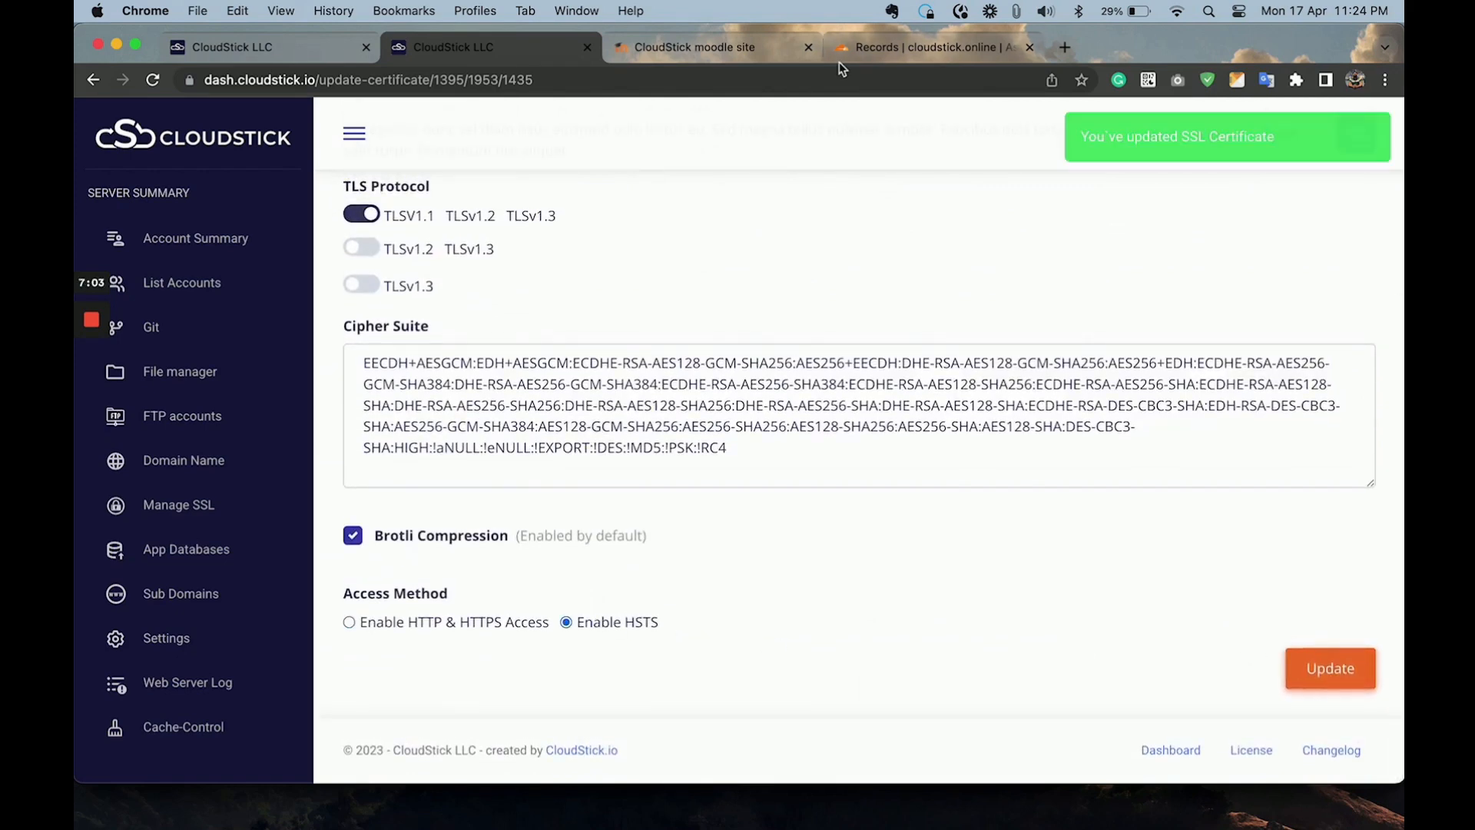
Copy the Moodle site's address and load cloudstick.online in a new browser tab to test the redirection.
click(722, 48)
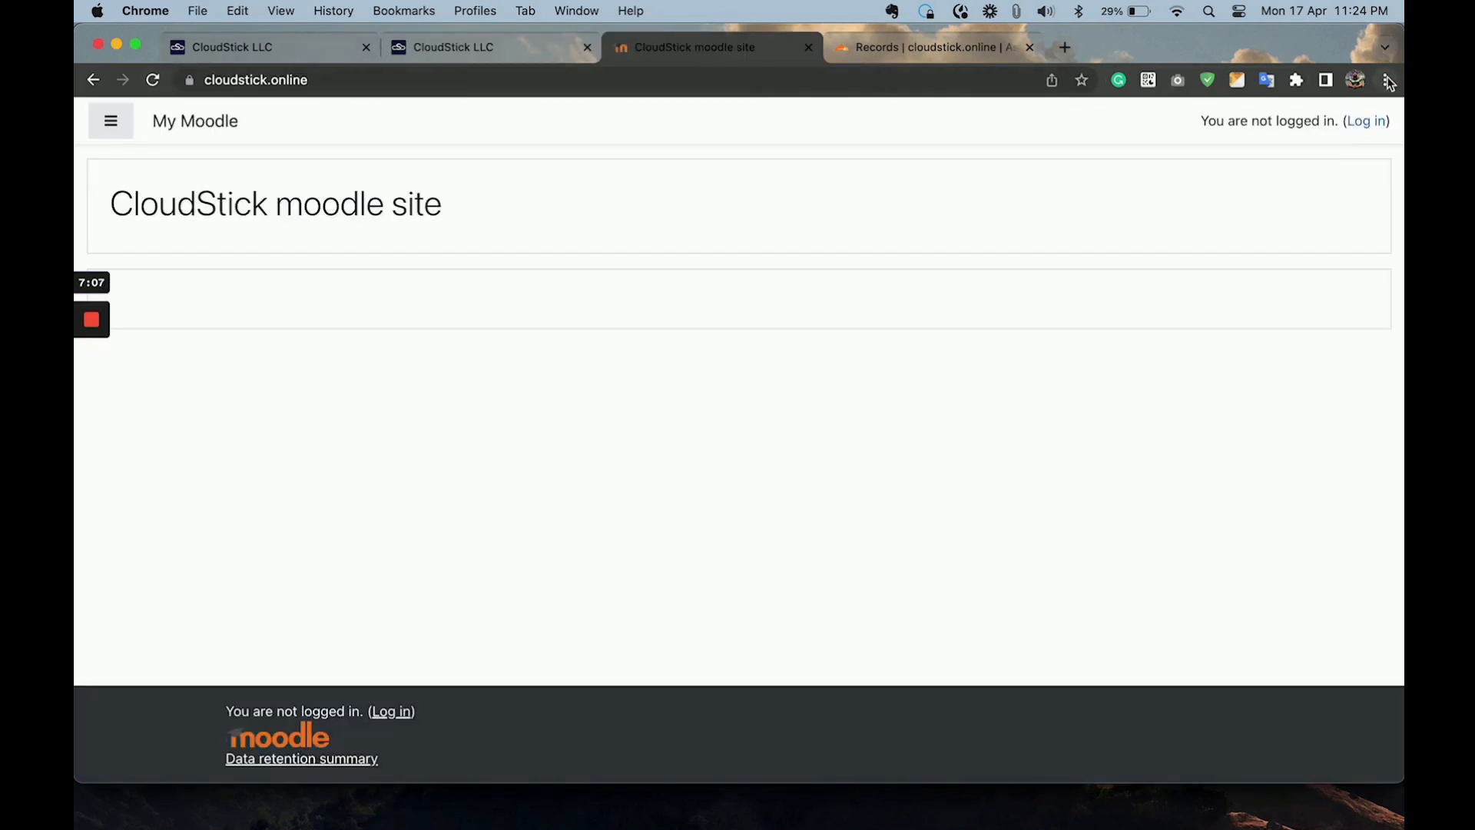
click(358, 86)
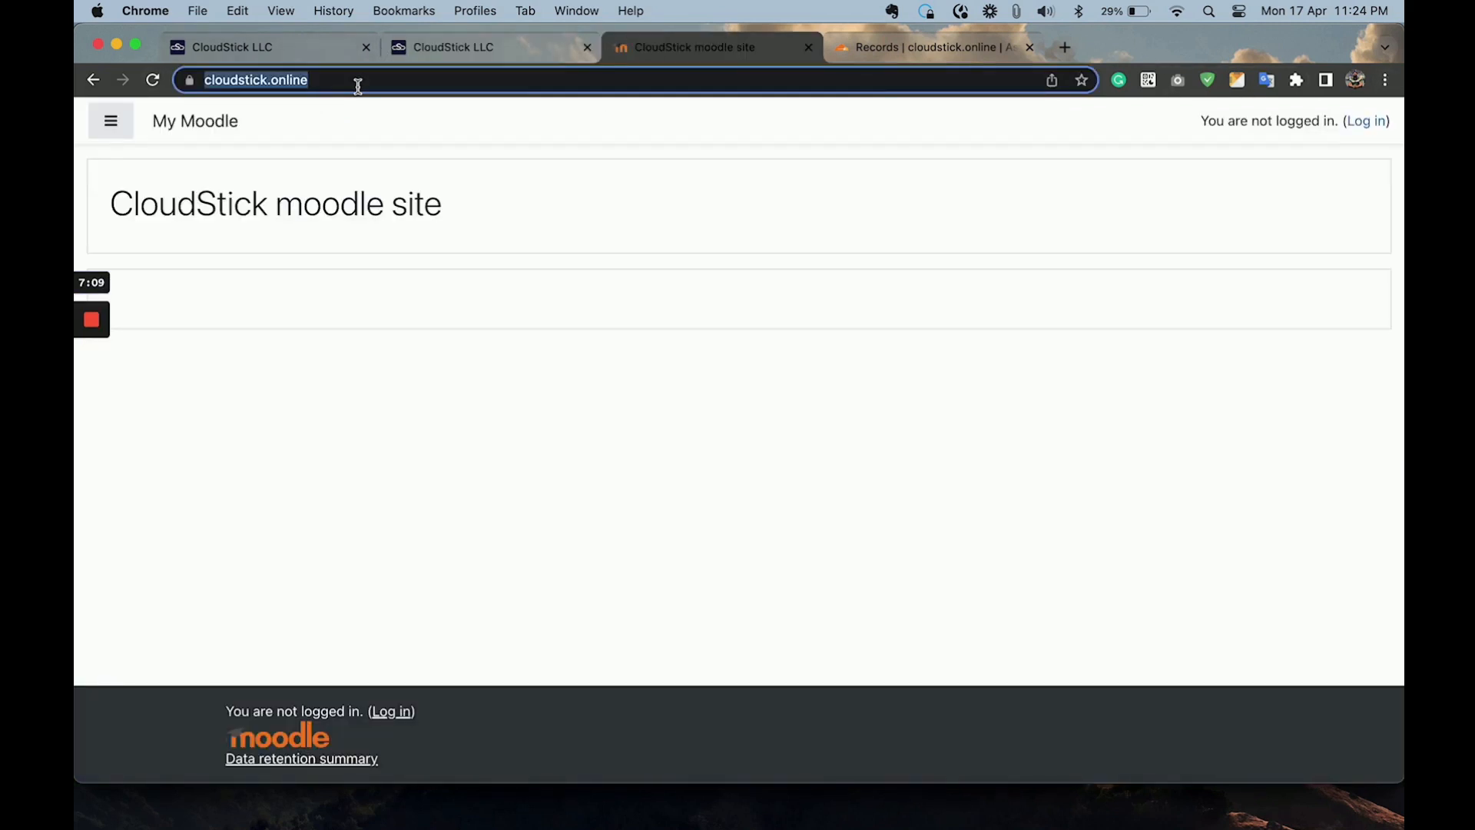
key(super+c)
click(1065, 47)
key(super+v)
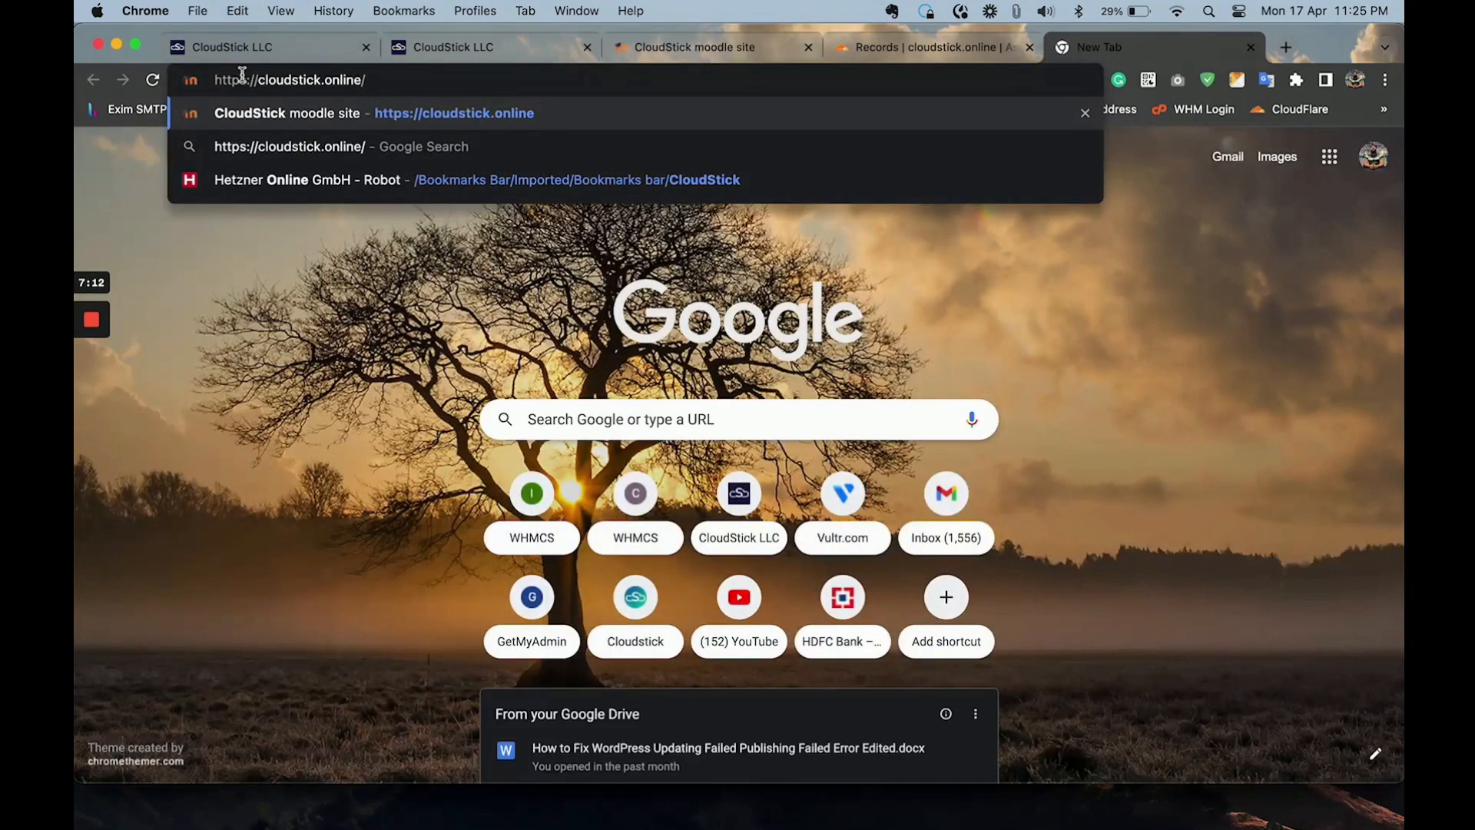
click(241, 80)
text(:)
key(Return)
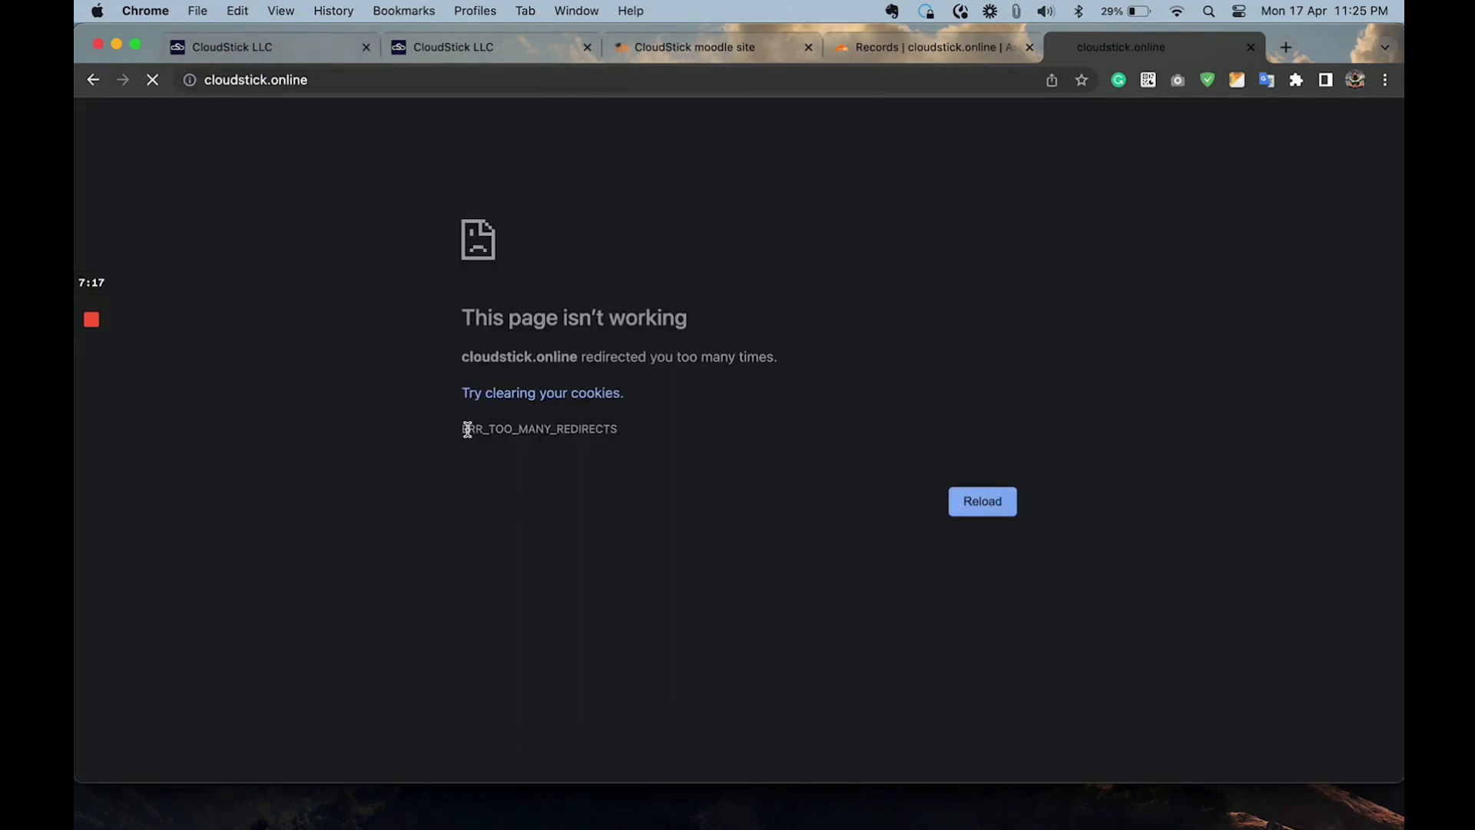
Switch to the Cloudflare dashboard and set the SSL/TLS encryption mode of cloudstick.online to Full (strict).
double_click(466, 428)
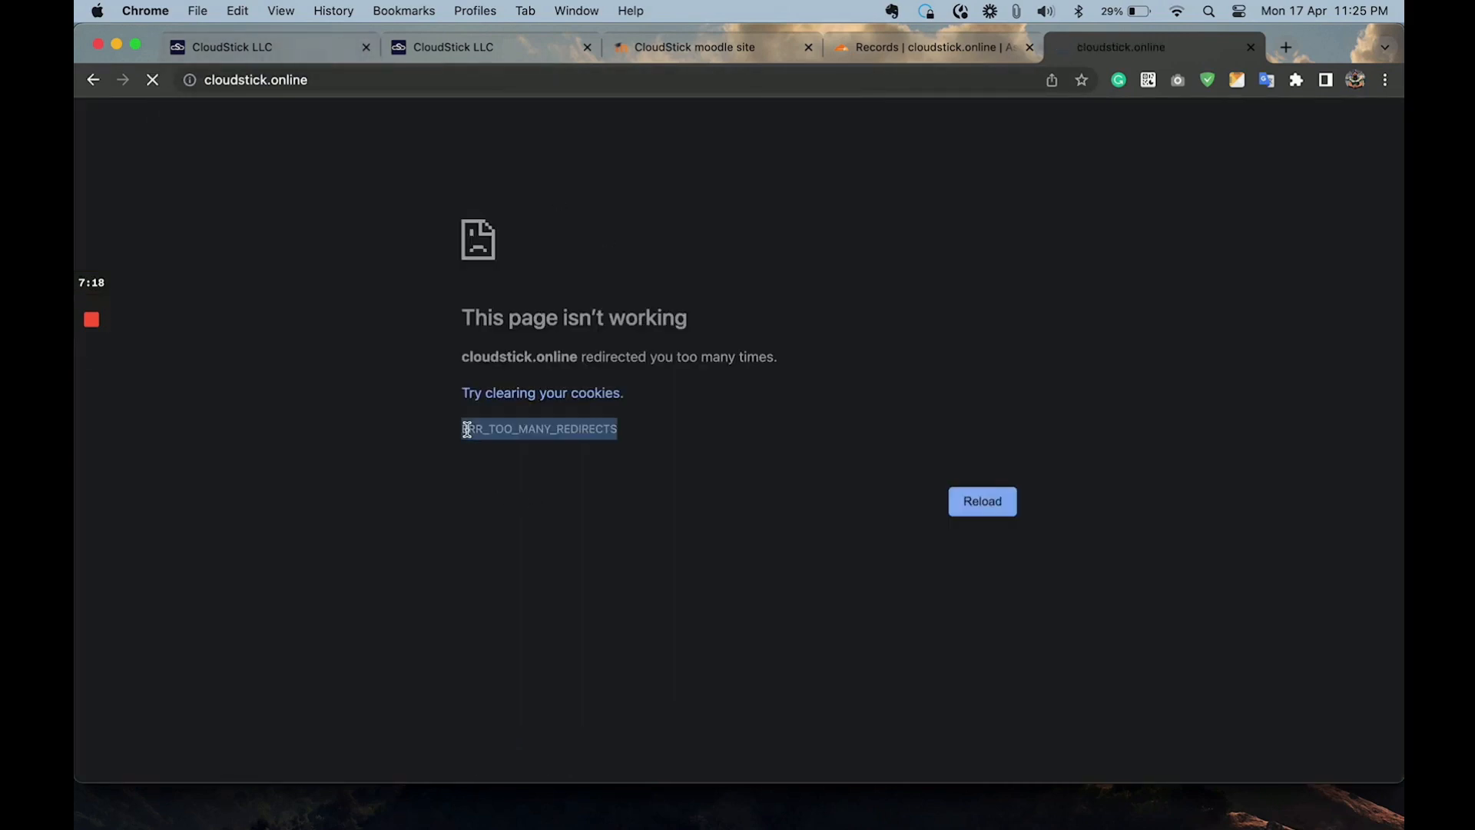
click(942, 46)
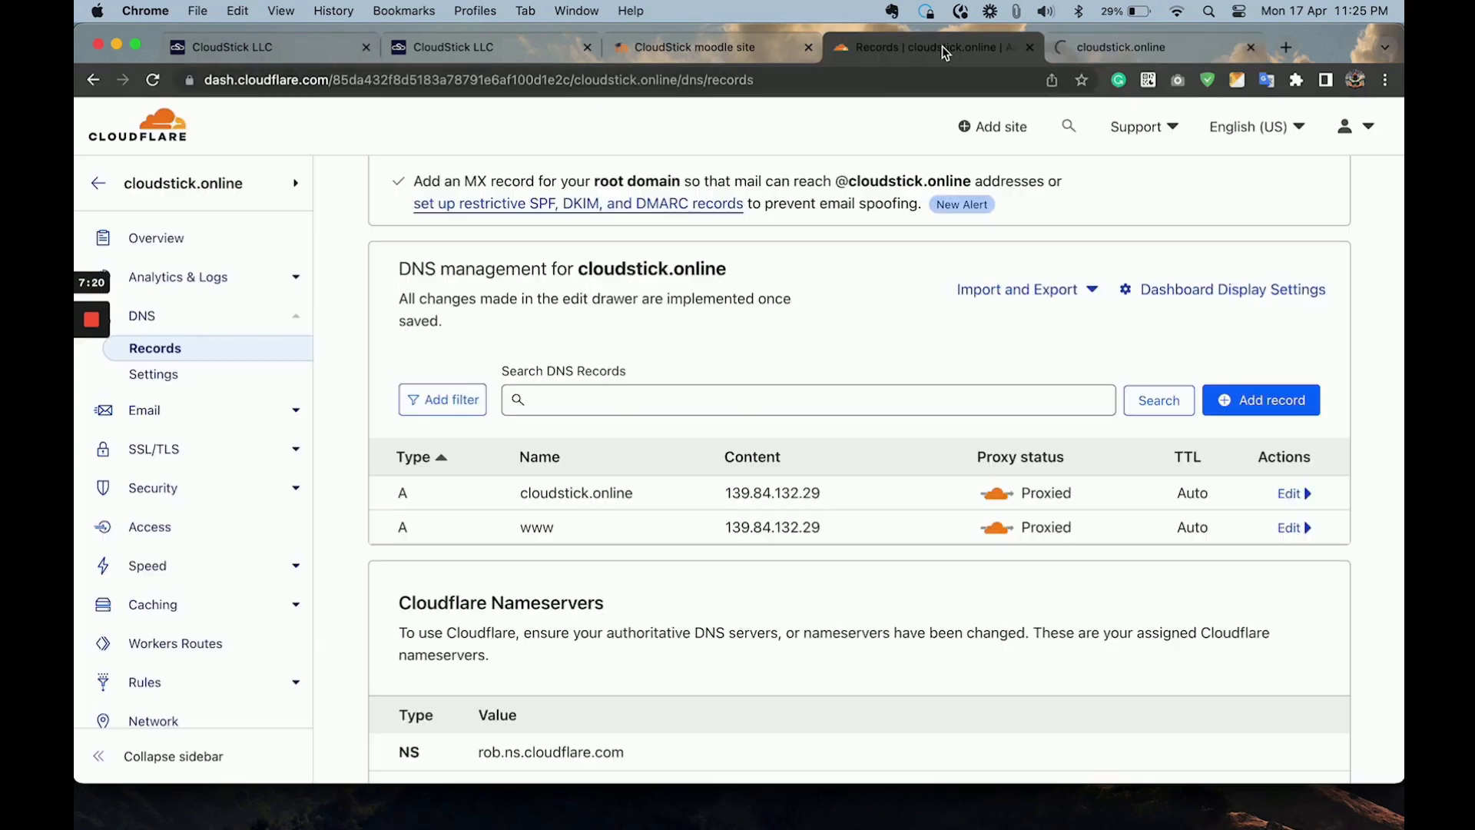
click(171, 450)
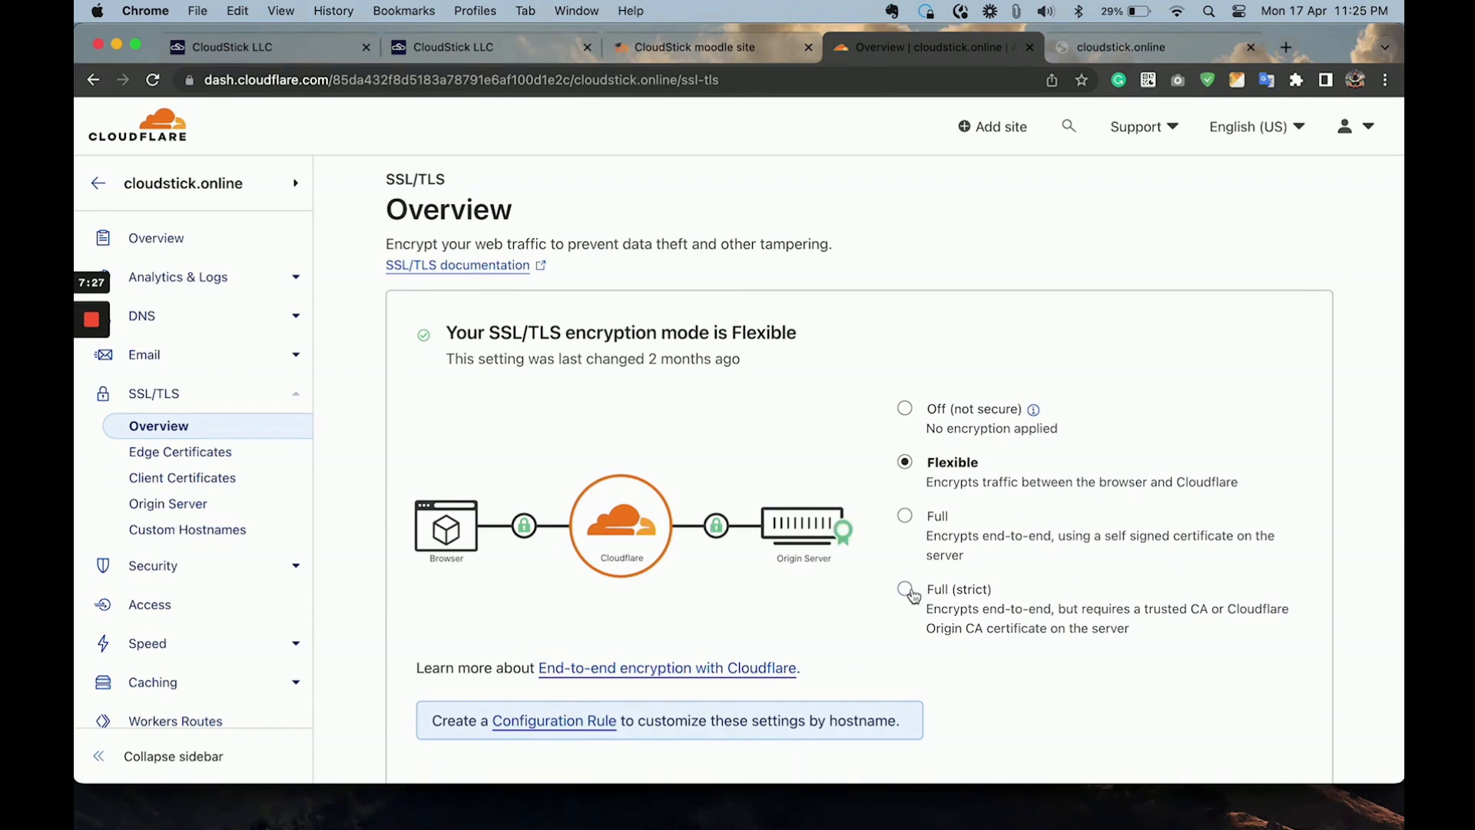
scroll(914, 597, down, 1)
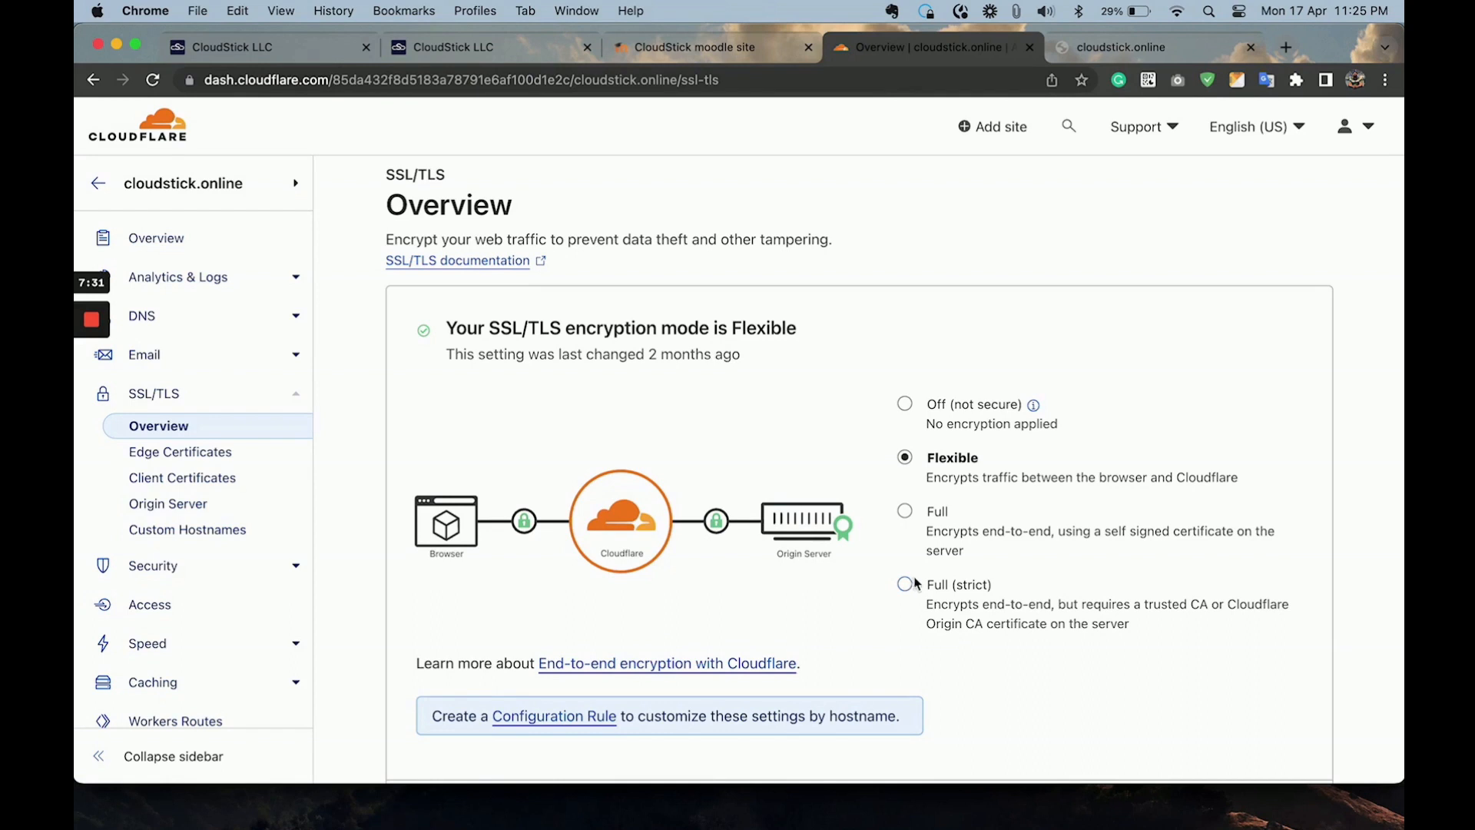
click(915, 584)
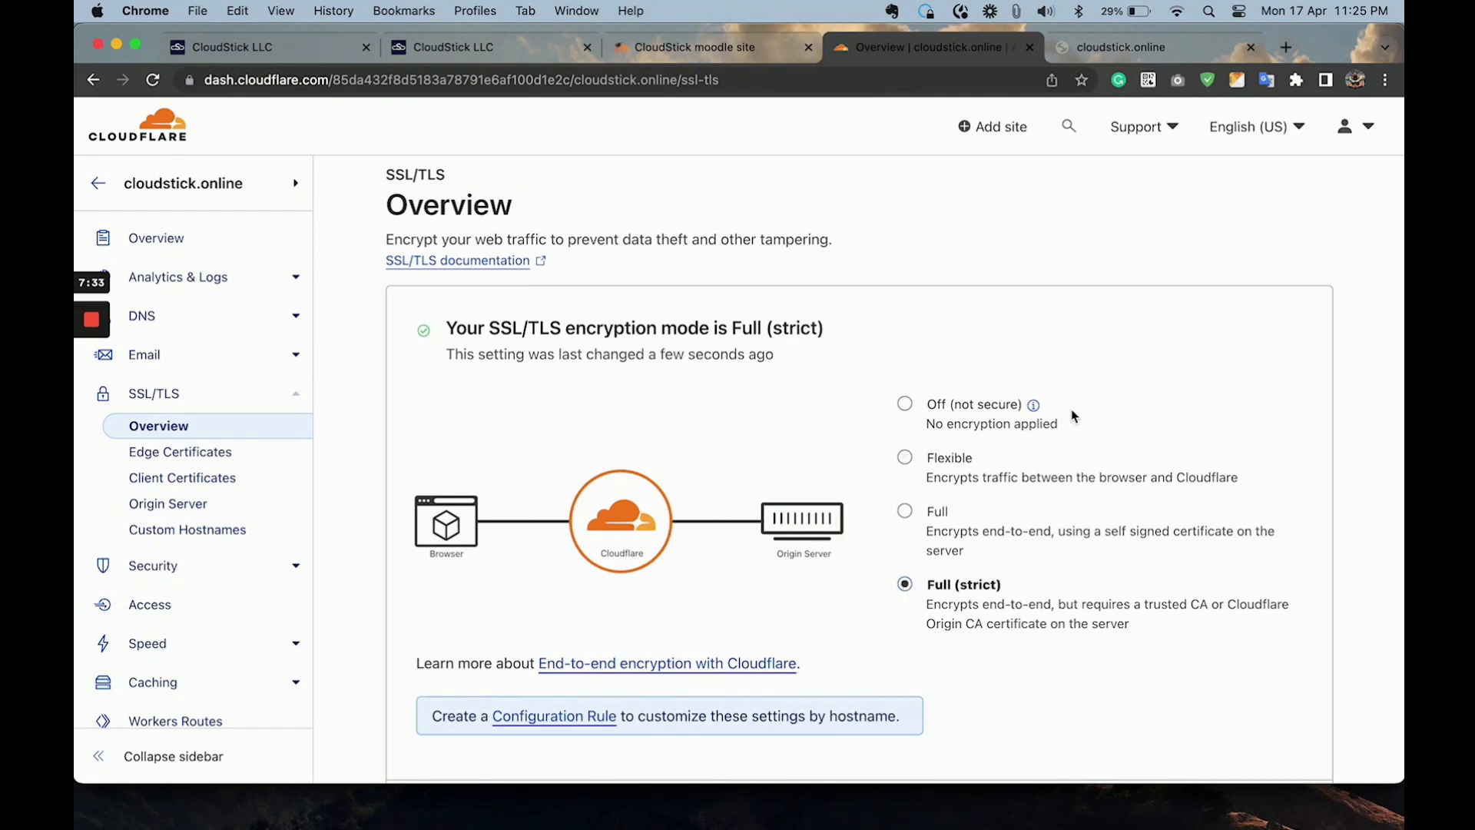
Return to the failed cloudstick.online page and reload it to test the Moodle site with the new encryption mode.
click(1135, 51)
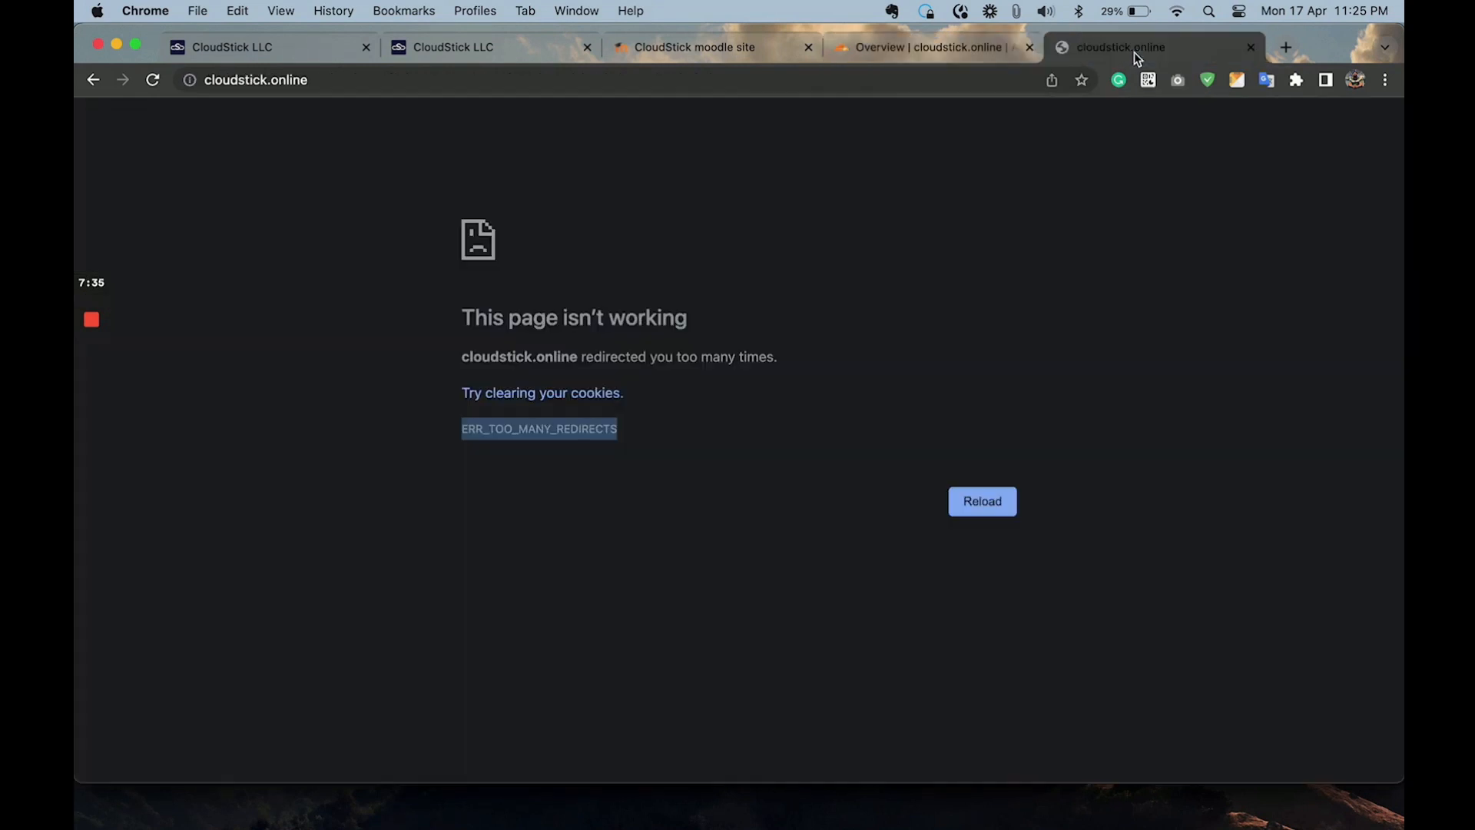
click(153, 81)
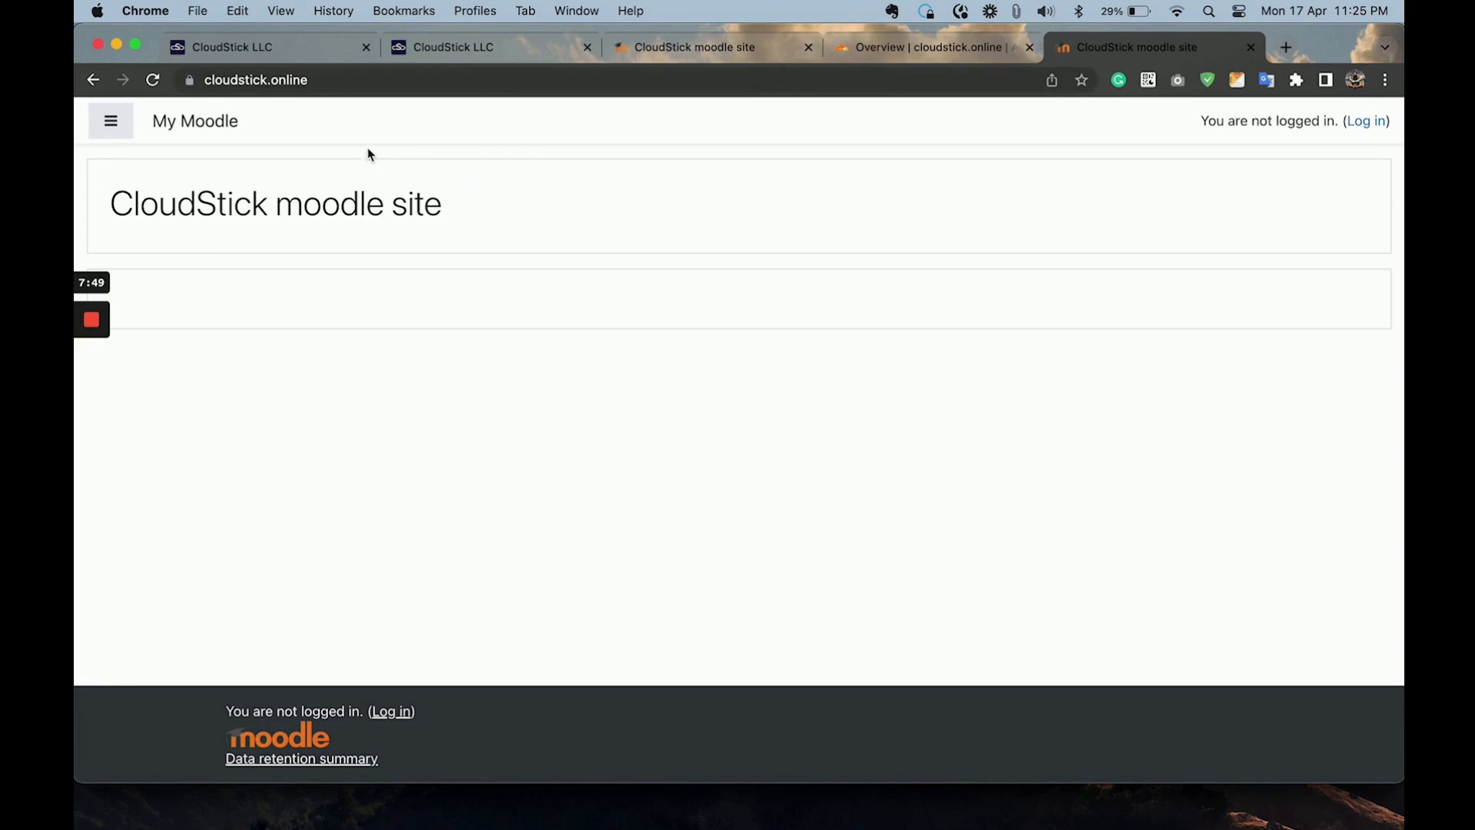
mouse_move(91, 319)
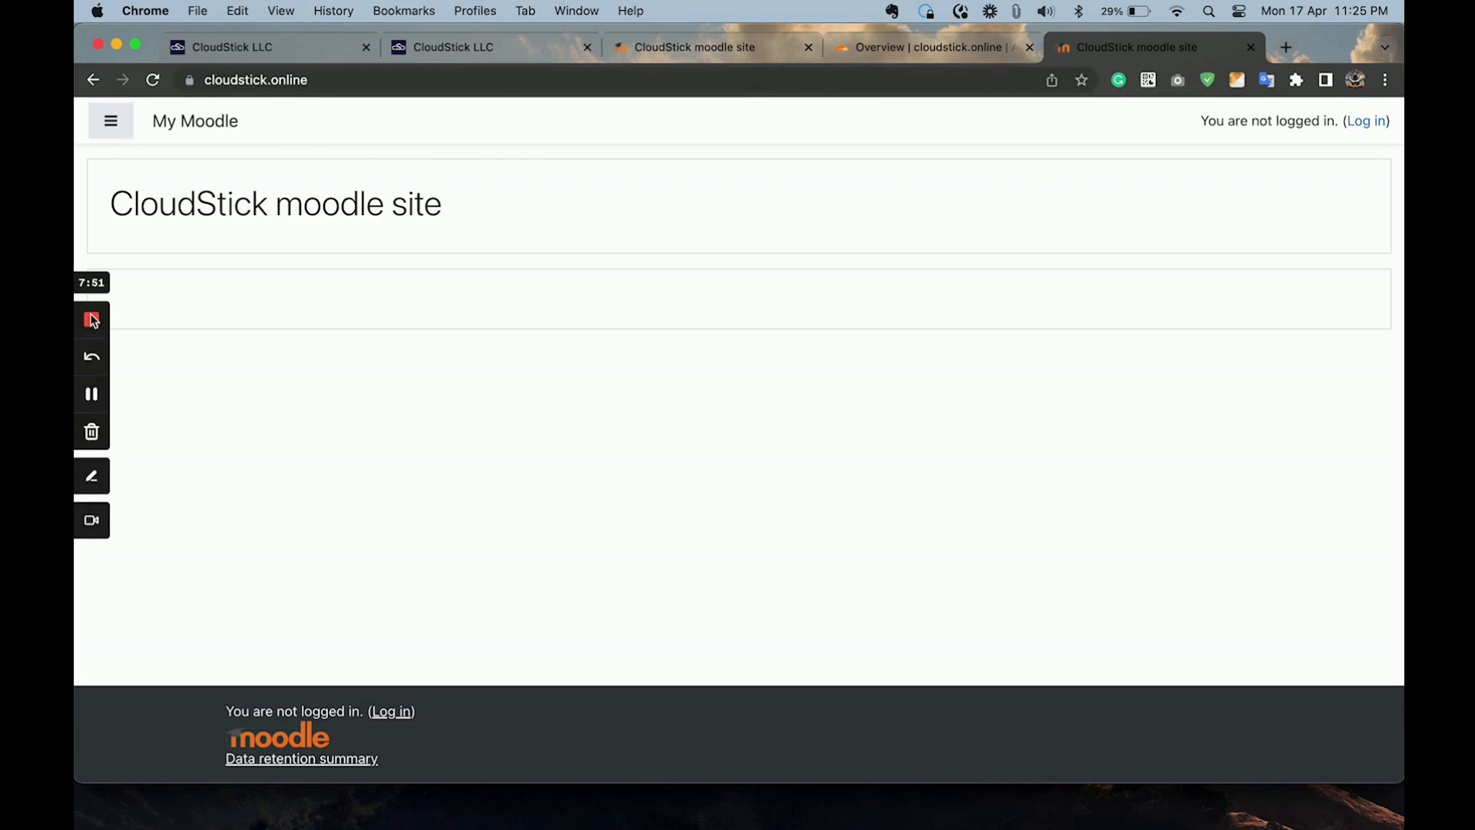